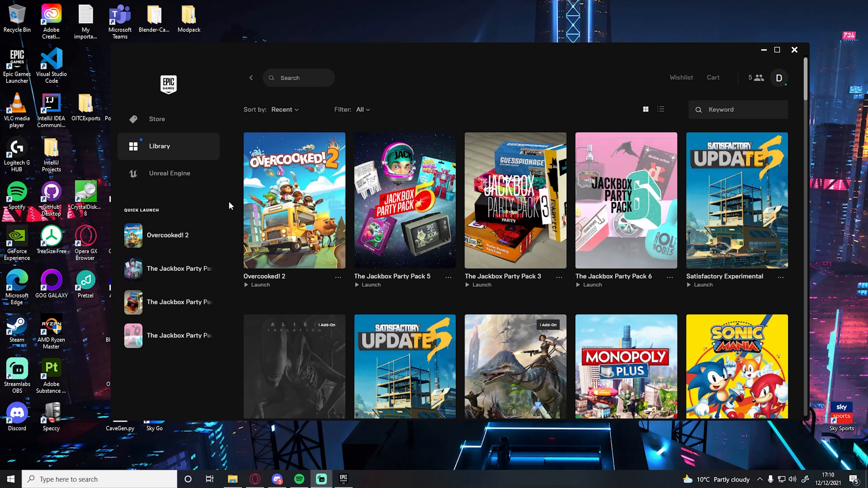
- Open the Unreal Engine section and show its library of engine versions and projects
{"action": "left_click", "coordinate": [335, 57]}
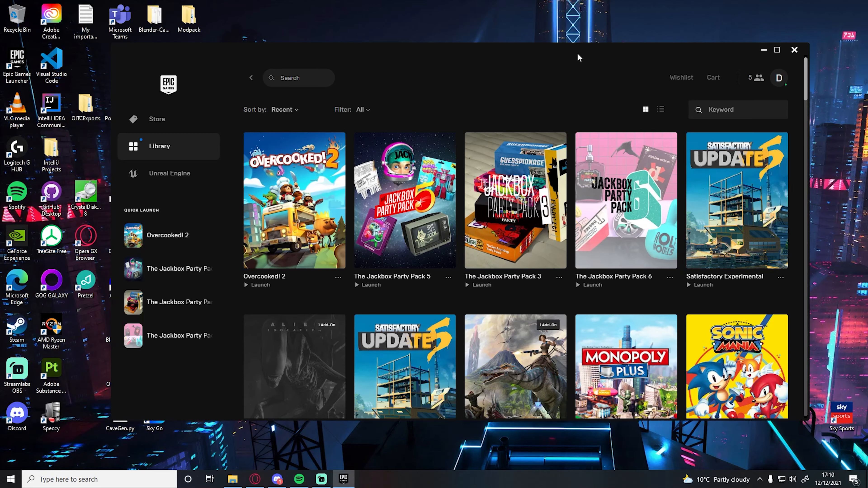
{"action": "double_click", "coordinate": [381, 51]}
{"action": "left_click", "coordinate": [836, 6]}
{"action": "left_click", "coordinate": [759, 479]}
{"action": "right_click", "coordinate": [786, 425]}
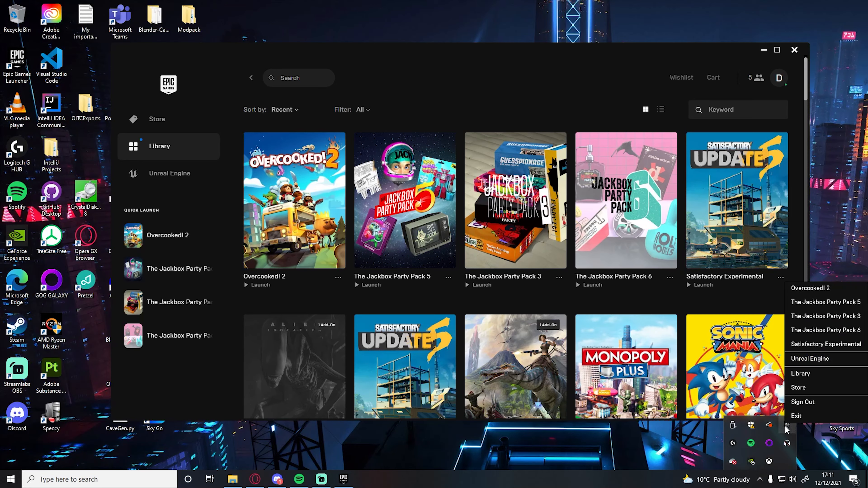
{"action": "left_click", "coordinate": [818, 362]}
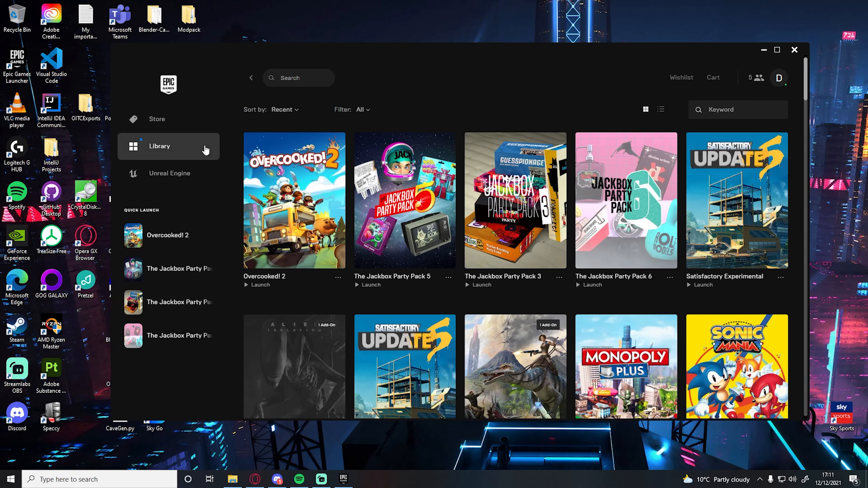
{"action": "left_click", "coordinate": [189, 182]}
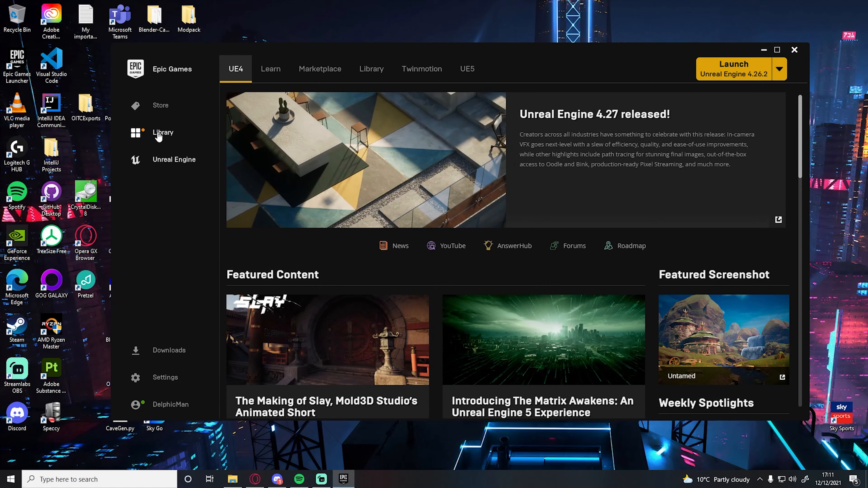
{"action": "left_click", "coordinate": [378, 68]}
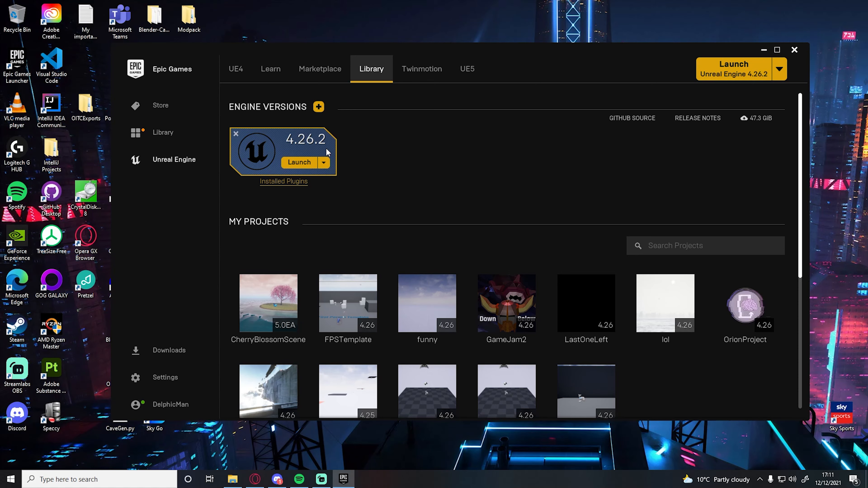
- Examine the components and target platforms in the installation options of the installed 4.26.2 engine, and close them unchanged
{"action": "left_click", "coordinate": [325, 164]}
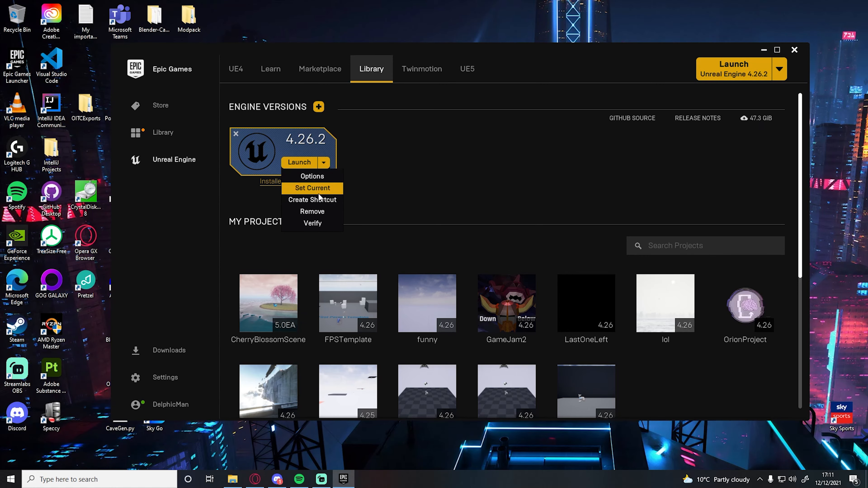
{"action": "left_click", "coordinate": [318, 175]}
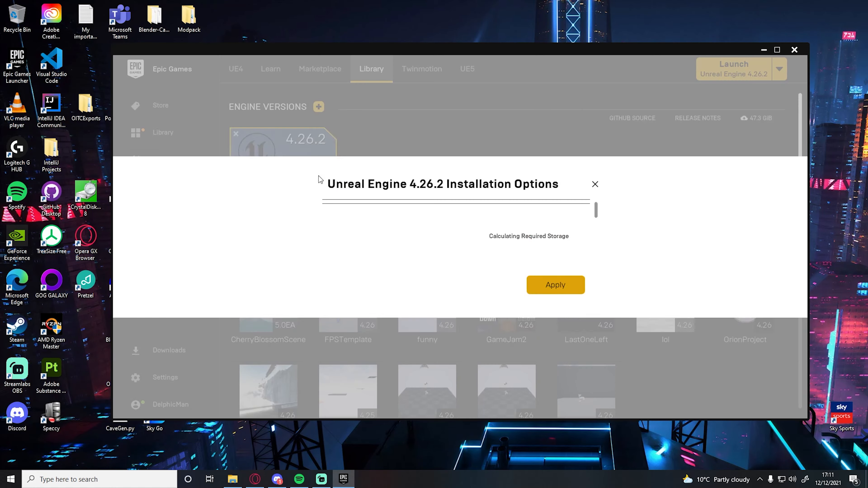
{"action": "scroll", "coordinate": [450, 259], "scroll_direction": "down", "scroll_amount": 1}
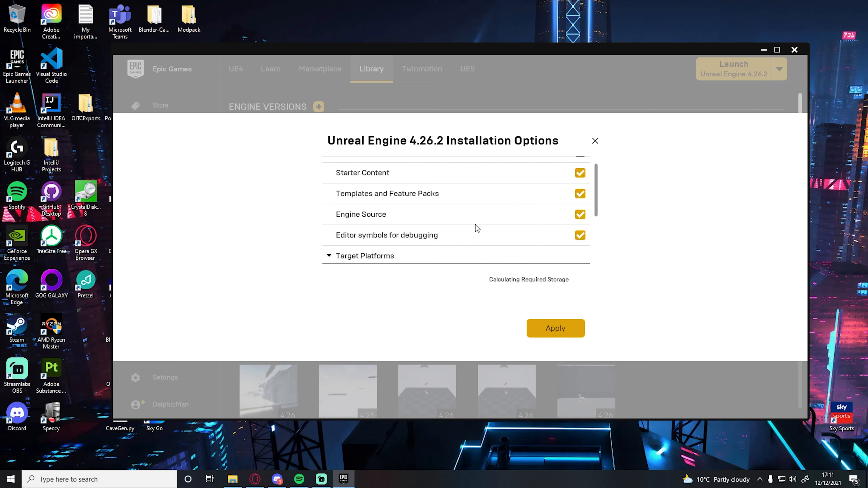
{"action": "left_click_drag", "start_coordinate": [598, 205], "coordinate": [604, 255]}
{"action": "scroll", "coordinate": [459, 202], "scroll_direction": "up", "scroll_amount": 1}
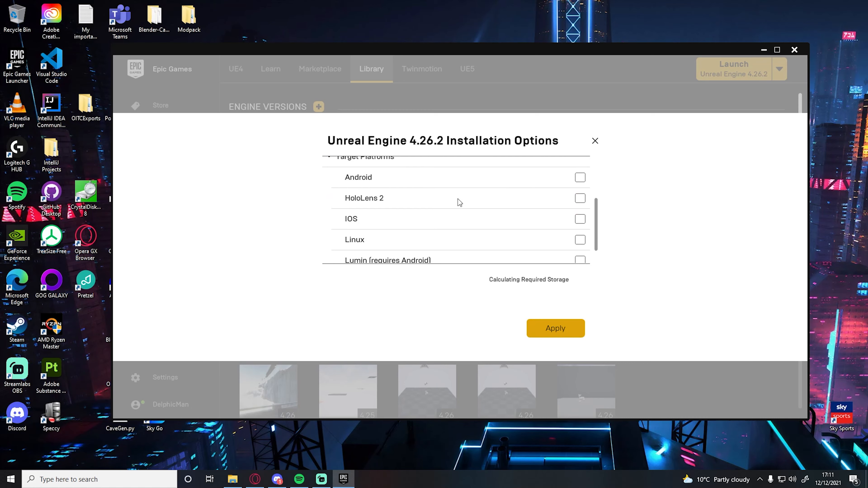
{"action": "scroll", "coordinate": [445, 213], "scroll_direction": "down", "scroll_amount": 1}
{"action": "left_click_drag", "start_coordinate": [599, 242], "coordinate": [597, 185]}
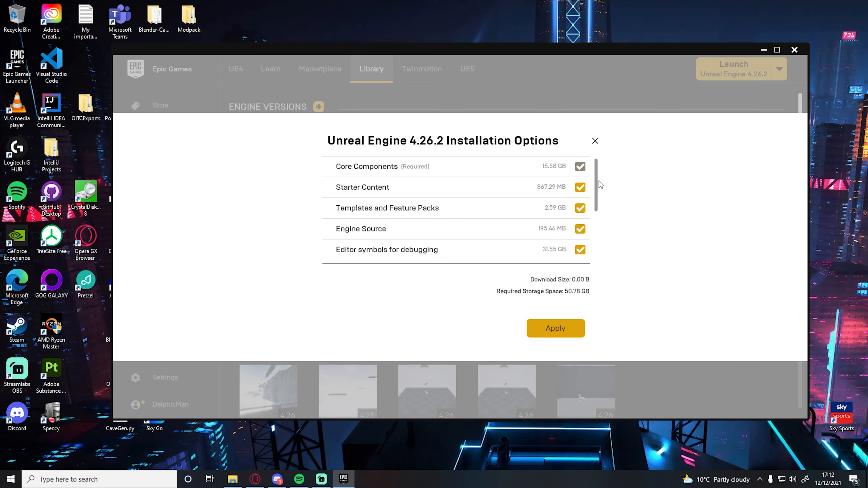
{"action": "scroll", "coordinate": [532, 223], "scroll_direction": "down", "scroll_amount": 1}
{"action": "scroll", "coordinate": [533, 222], "scroll_direction": "up", "scroll_amount": 1}
{"action": "left_click", "coordinate": [595, 141]}
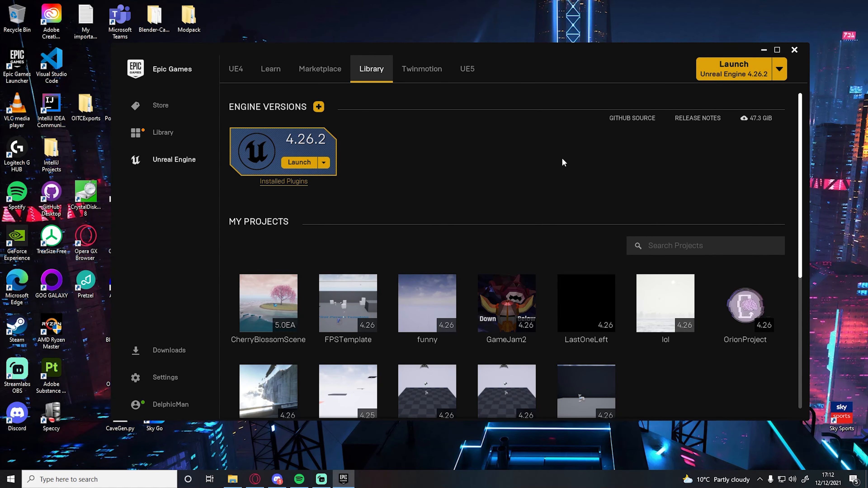
- Add a new engine version slot and look through the available versions, keeping 4.27.2 selected
{"action": "left_click", "coordinate": [318, 106]}
{"action": "left_click", "coordinate": [428, 140]}
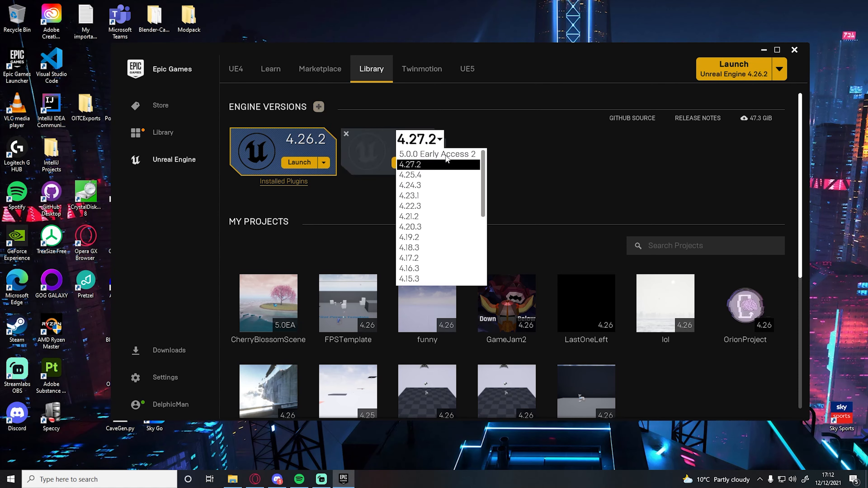
{"action": "left_click_drag", "start_coordinate": [482, 177], "coordinate": [485, 257]}
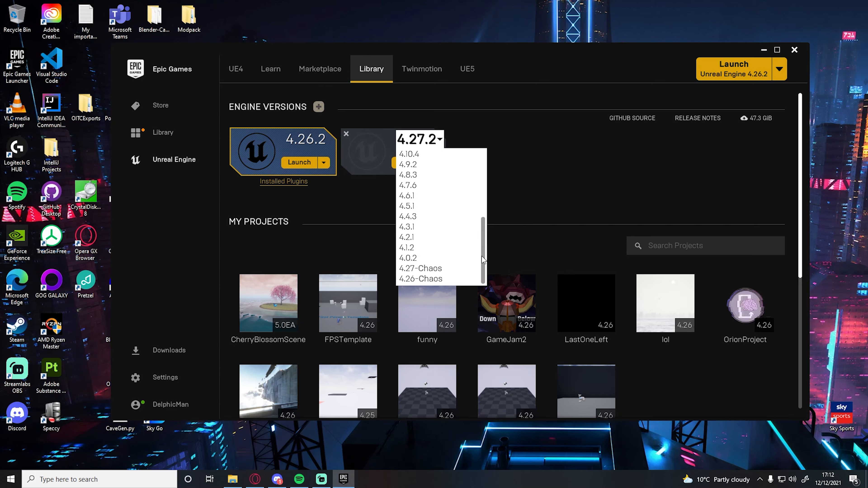
{"action": "left_click_drag", "start_coordinate": [482, 257], "coordinate": [482, 258]}
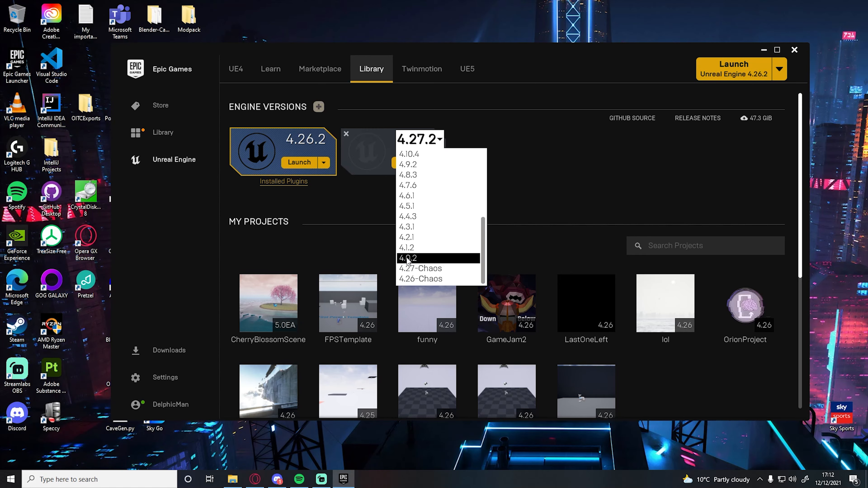
{"action": "left_click_drag", "start_coordinate": [483, 243], "coordinate": [483, 178]}
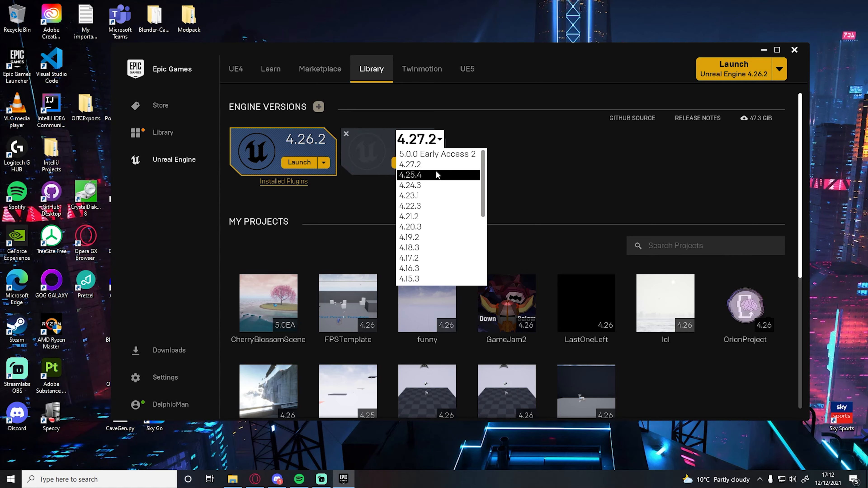
{"action": "left_click", "coordinate": [517, 181]}
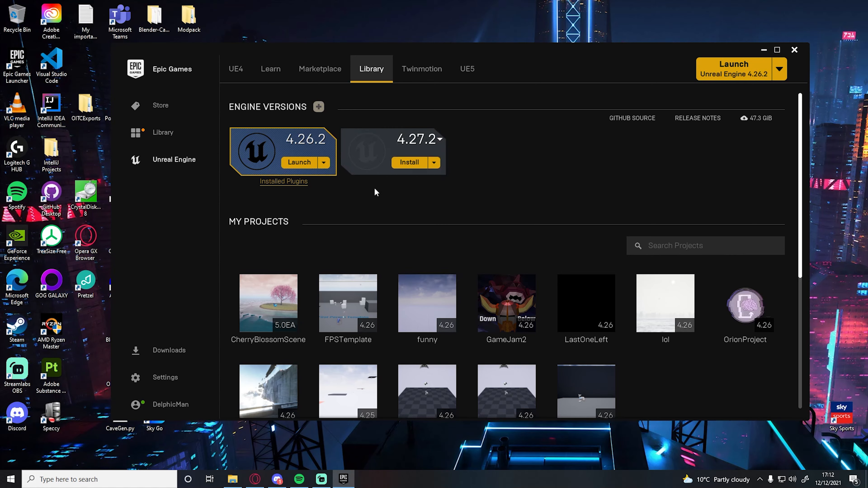
- Begin installing Unreal Engine 4.27.2 and examine the components and target platforms in its installation options
{"action": "left_click", "coordinate": [413, 166]}
{"action": "left_click", "coordinate": [413, 166]}
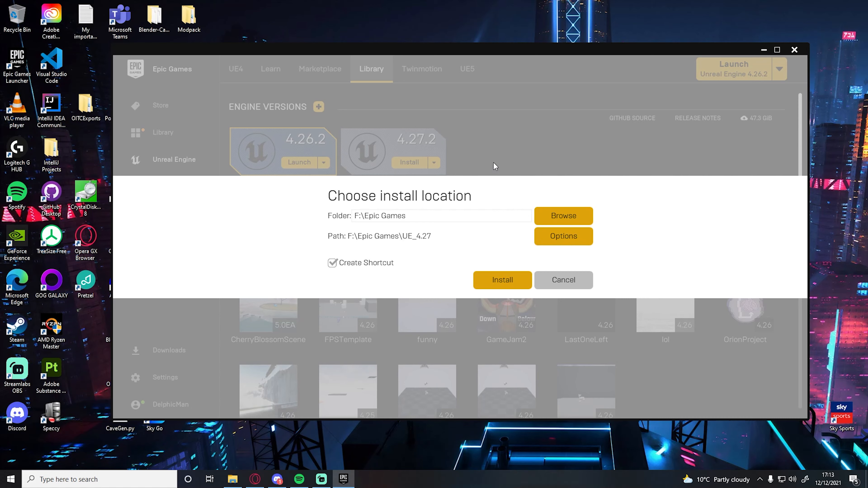
{"action": "left_click", "coordinate": [562, 240]}
{"action": "scroll", "coordinate": [574, 219], "scroll_direction": "down", "scroll_amount": 1}
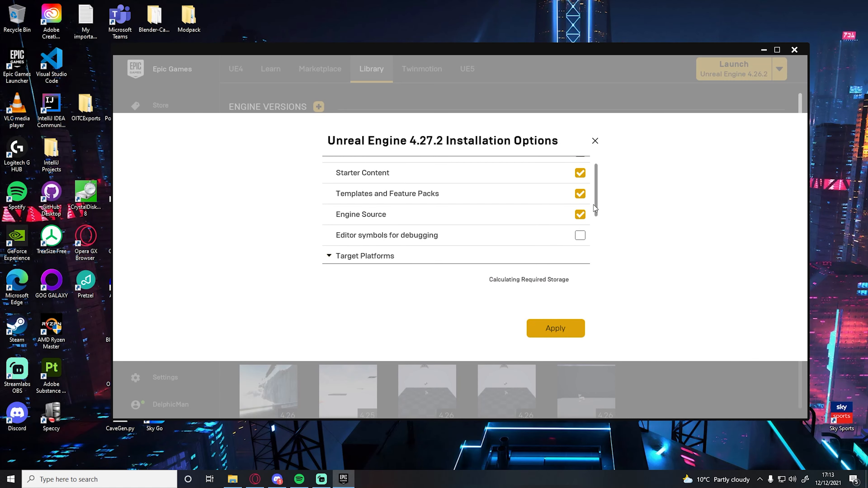
{"action": "scroll", "coordinate": [581, 192], "scroll_direction": "down", "scroll_amount": 3}
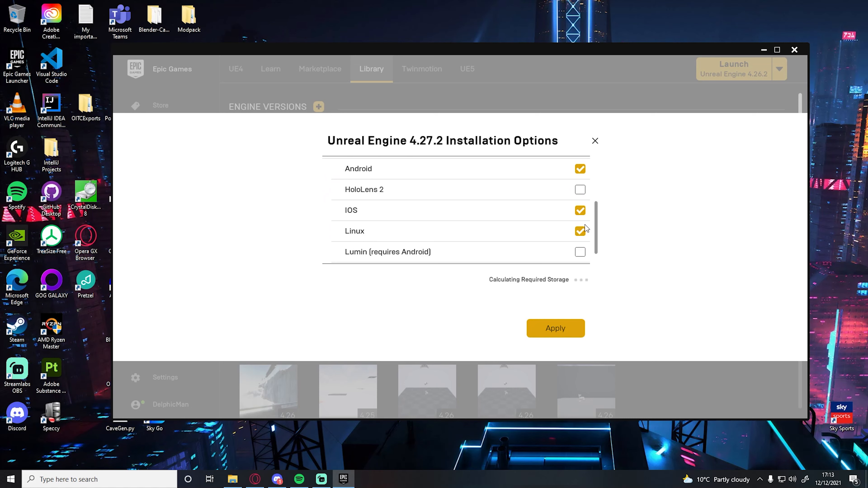
{"action": "scroll", "coordinate": [598, 248], "scroll_direction": "down", "scroll_amount": 1}
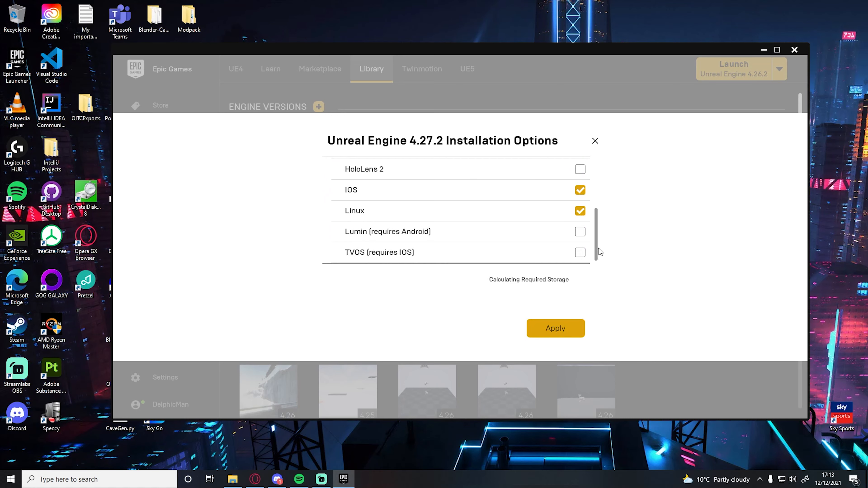
{"action": "scroll", "coordinate": [599, 243], "scroll_direction": "up", "scroll_amount": 3}
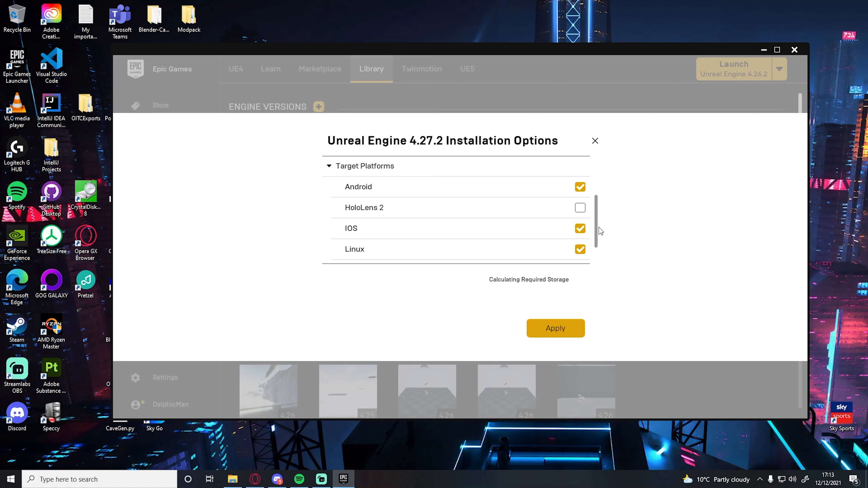
{"action": "scroll", "coordinate": [599, 232], "scroll_direction": "down", "scroll_amount": 1}
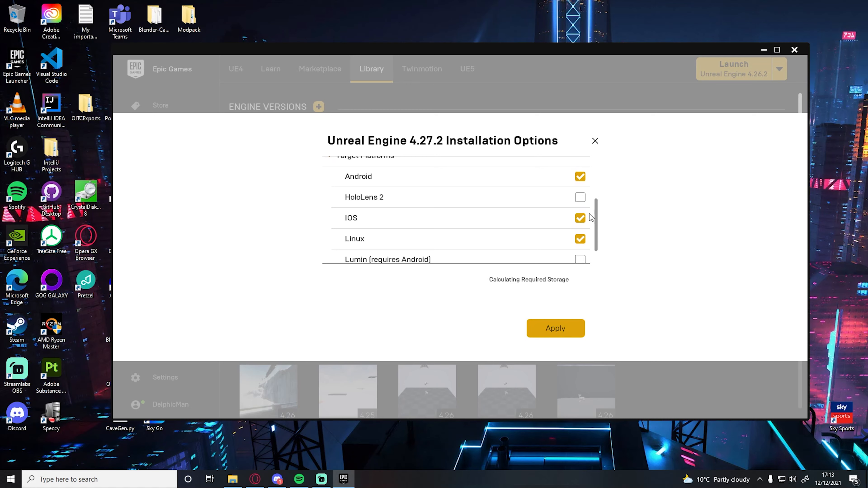
{"action": "scroll", "coordinate": [598, 239], "scroll_direction": "down", "scroll_amount": 1}
{"action": "scroll", "coordinate": [601, 229], "scroll_direction": "up", "scroll_amount": 1}
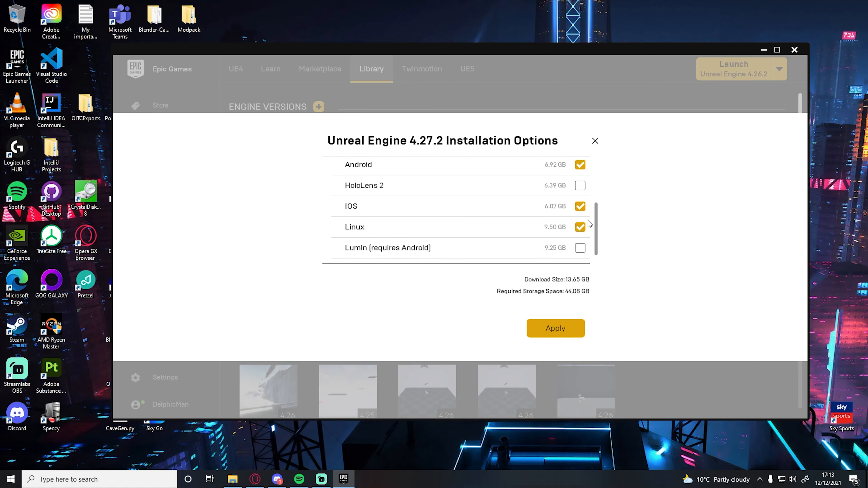
{"action": "scroll", "coordinate": [598, 234], "scroll_direction": "down", "scroll_amount": 1}
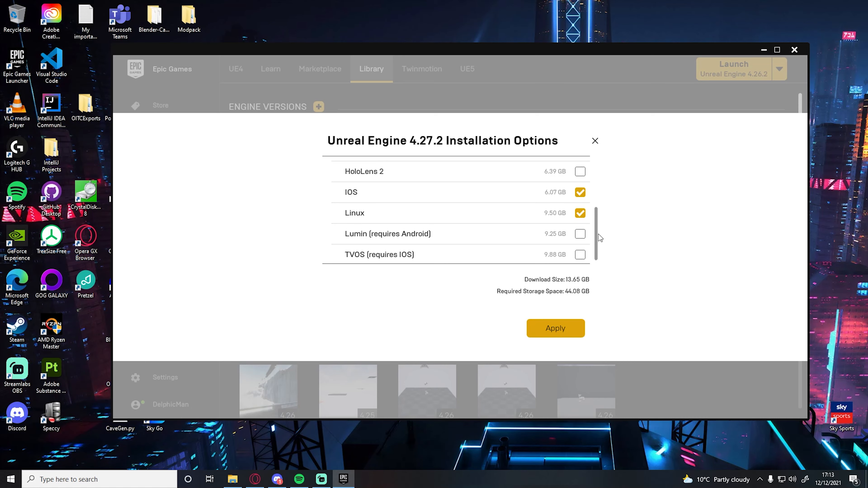
{"action": "mouse_move", "coordinate": [596, 219]}
{"action": "left_mouse_down"}
{"action": "mouse_move", "coordinate": [594, 159]}
{"action": "mouse_move", "coordinate": [613, 198]}
{"action": "mouse_move", "coordinate": [608, 210]}
{"action": "left_mouse_up"}
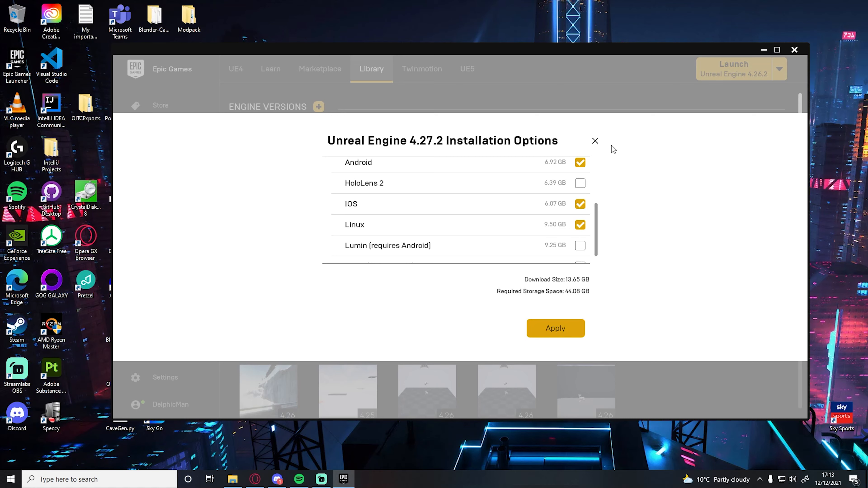
{"action": "scroll", "coordinate": [599, 218], "scroll_direction": "up", "scroll_amount": 1}
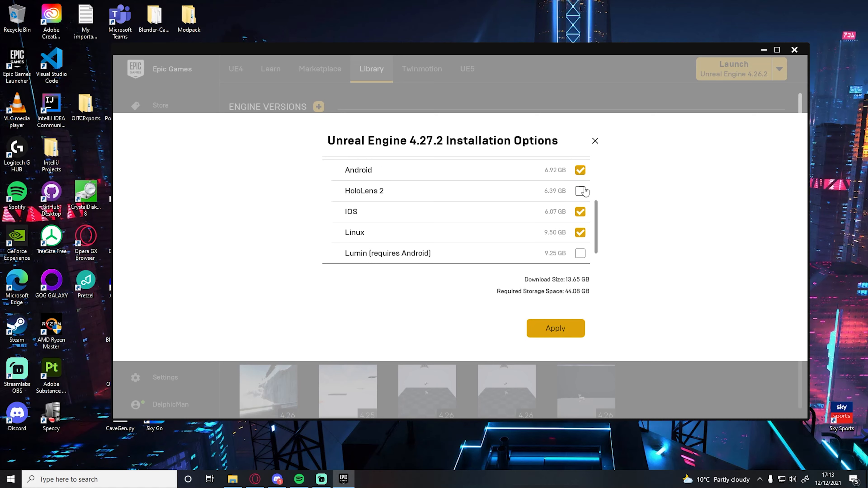
- Deselect the Android, IOS and Linux target platforms for 4.27.2, review the core components, and close the options without applying
{"action": "left_click", "coordinate": [580, 170]}
{"action": "left_click", "coordinate": [581, 211]}
{"action": "left_click", "coordinate": [580, 232]}
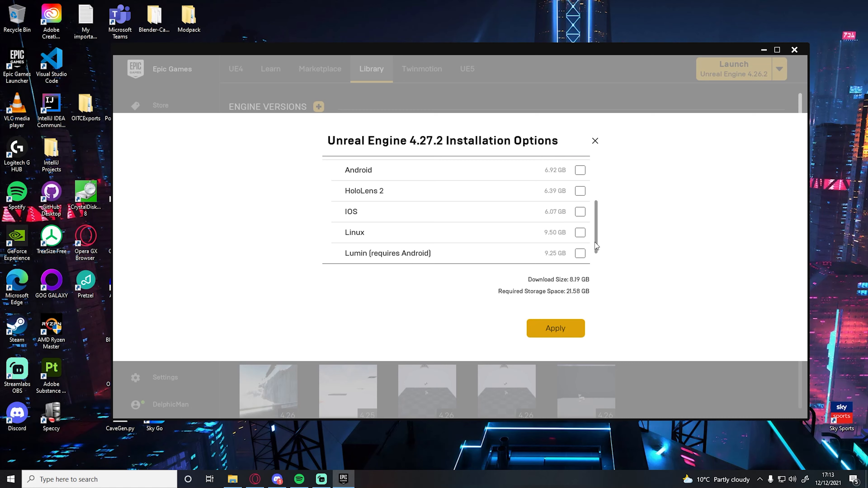
{"action": "scroll", "coordinate": [597, 219], "scroll_direction": "up", "scroll_amount": 3}
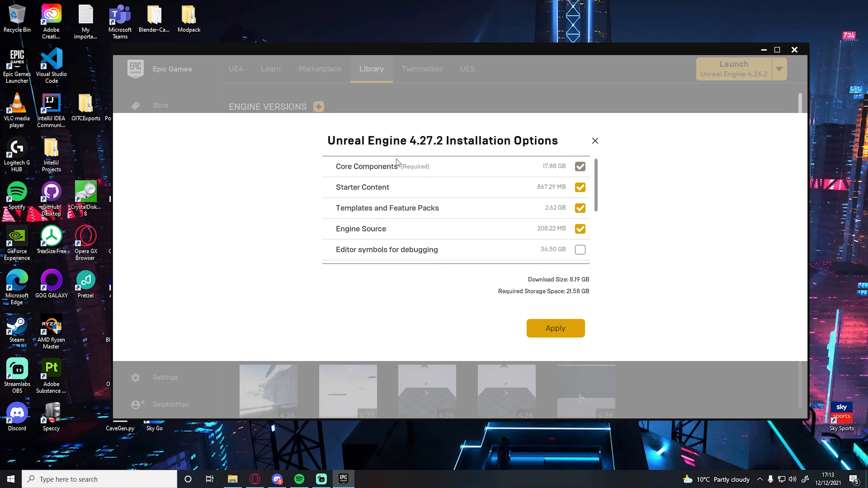
{"action": "mouse_move", "coordinate": [385, 188]}
{"action": "mouse_move", "coordinate": [399, 210]}
{"action": "mouse_move", "coordinate": [374, 228]}
{"action": "left_click", "coordinate": [595, 142]}
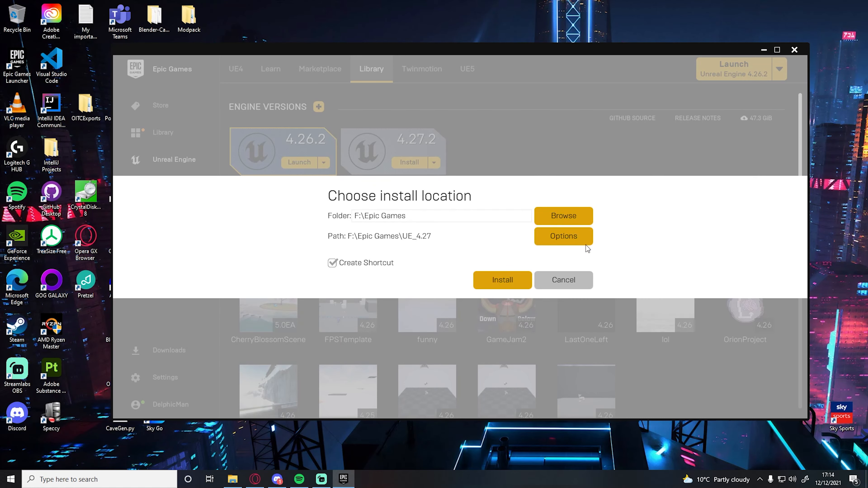
- Apply installation options for 4.27.2 without the Linux, IOS and Android target platforms, and cancel the installation
{"action": "left_click", "coordinate": [576, 237]}
{"action": "scroll", "coordinate": [606, 283], "scroll_direction": "down", "scroll_amount": 5}
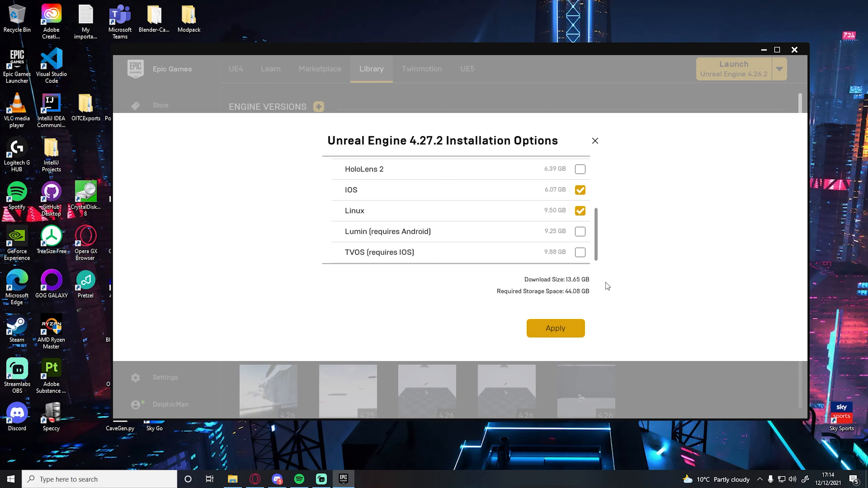
{"action": "scroll", "coordinate": [599, 230], "scroll_direction": "up", "scroll_amount": 1}
{"action": "left_click", "coordinate": [580, 229]}
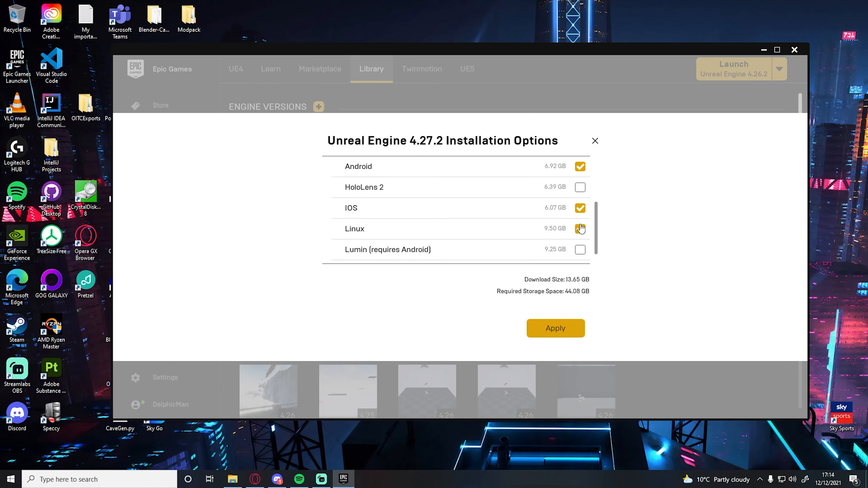
{"action": "left_click", "coordinate": [580, 208]}
{"action": "left_click", "coordinate": [580, 166]}
{"action": "scroll", "coordinate": [598, 175], "scroll_direction": "up", "scroll_amount": 3}
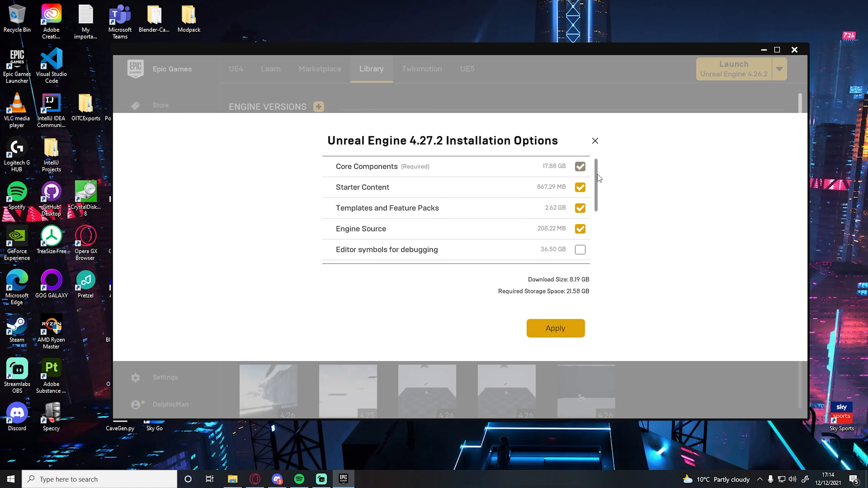
{"action": "scroll", "coordinate": [598, 272], "scroll_direction": "down", "scroll_amount": 5}
{"action": "left_click", "coordinate": [564, 328]}
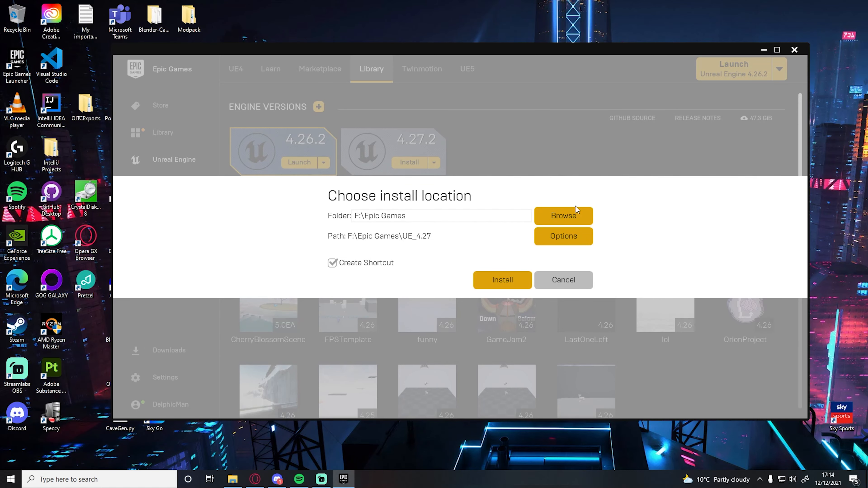
{"action": "left_click", "coordinate": [559, 284]}
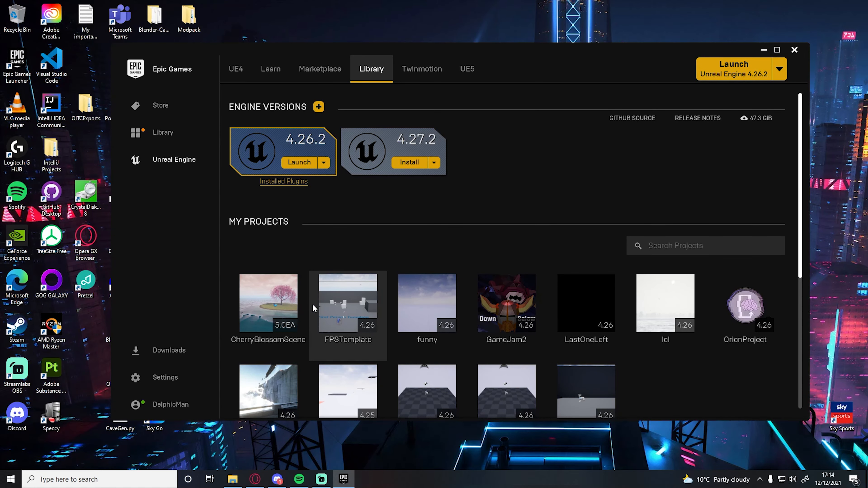
- Open the downloads list to check the installation tasks
{"action": "left_click", "coordinate": [173, 352]}
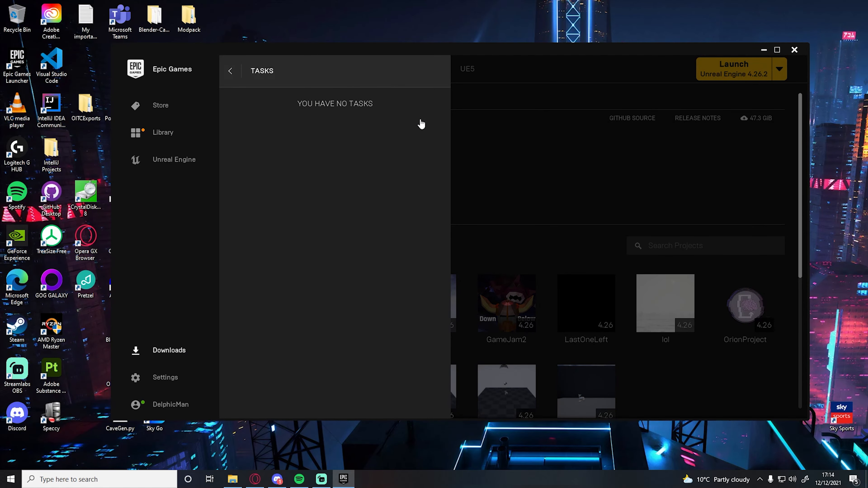
- Close the task list and uninstall Unreal Engine 4.27.2 from the engine versions
{"action": "left_click", "coordinate": [524, 99]}
{"action": "left_click", "coordinate": [346, 134]}
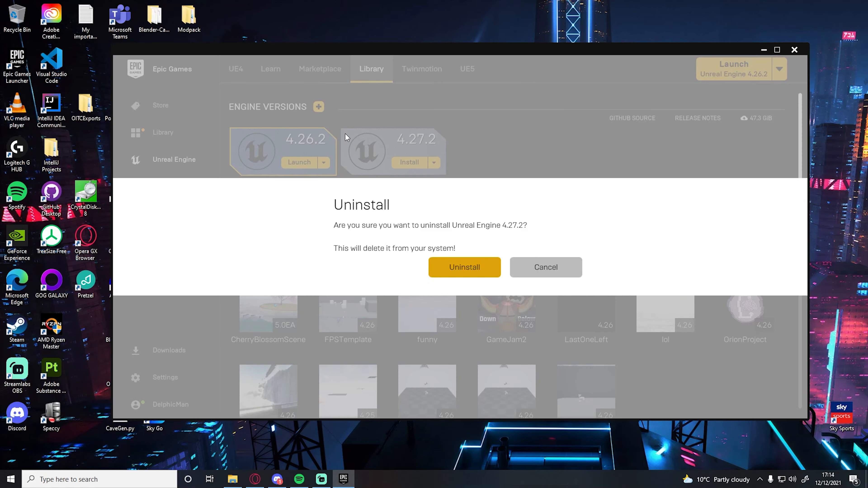
{"action": "left_click", "coordinate": [452, 268]}
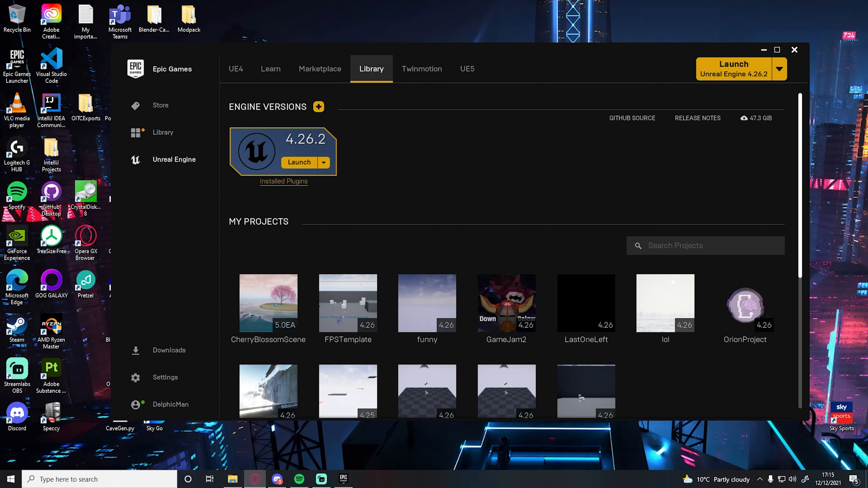
- Switch to the Opera browser, maximize it, search for Visual Studio and open the official Visual Studio website
{"action": "left_click", "coordinate": [255, 479]}
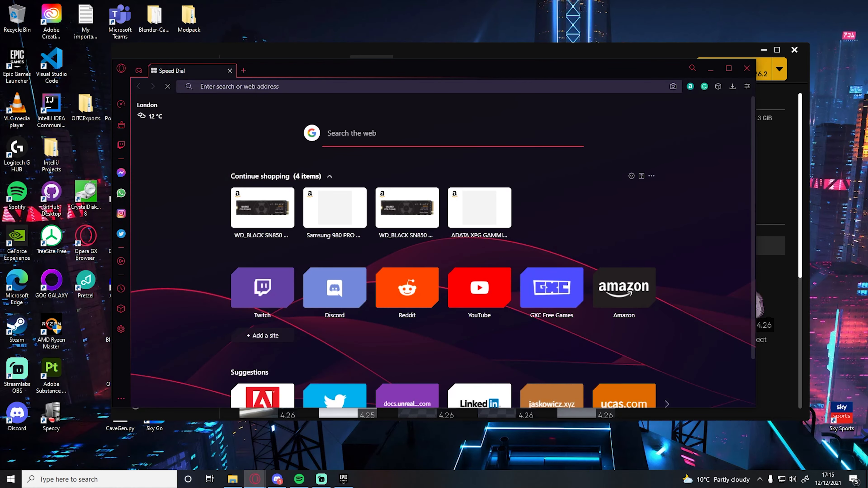
{"action": "left_click", "coordinate": [729, 68]}
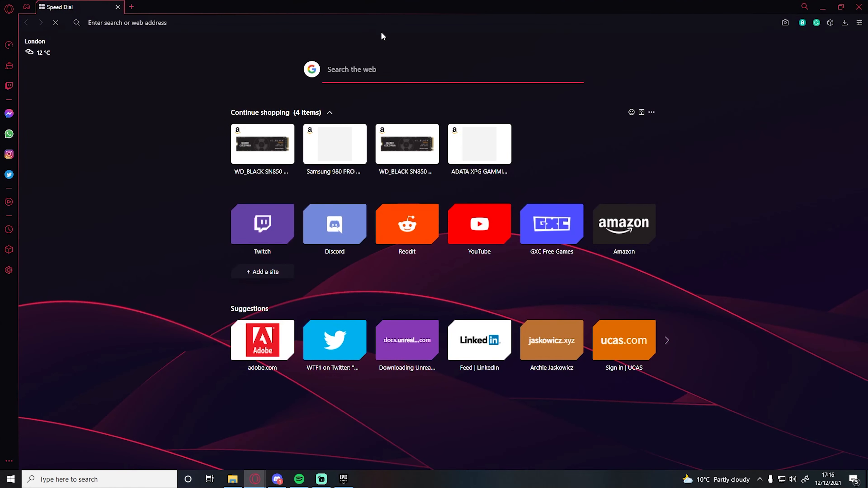
{"action": "type", "text": "Visual Studi"}
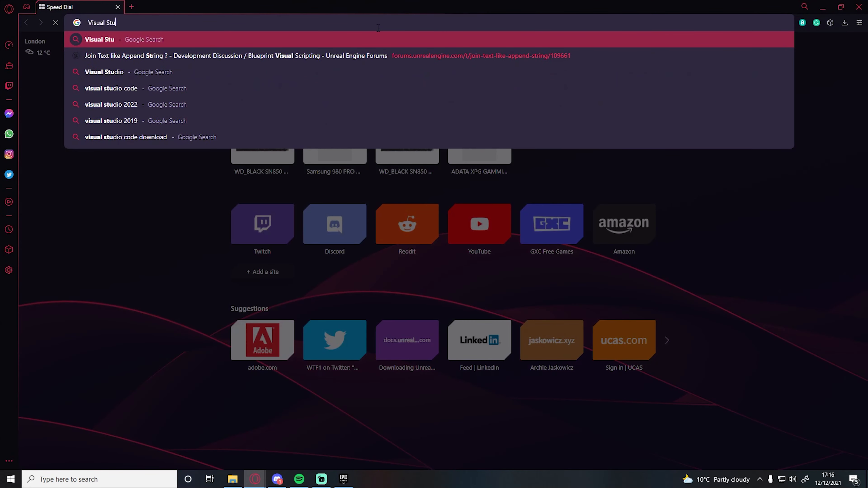
{"action": "key", "text": "Return"}
{"action": "left_click", "coordinate": [140, 163]}
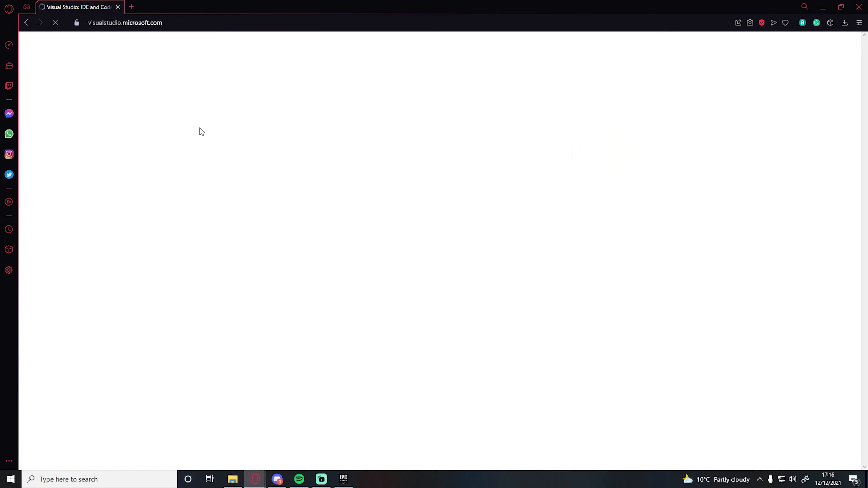
- Search for "Rider for Unreal Engine" in a new tab, view its JetBrains page, and compare it with the Visual Studio product family
{"action": "left_click", "coordinate": [131, 7]}
{"action": "type", "text": "Rider "}
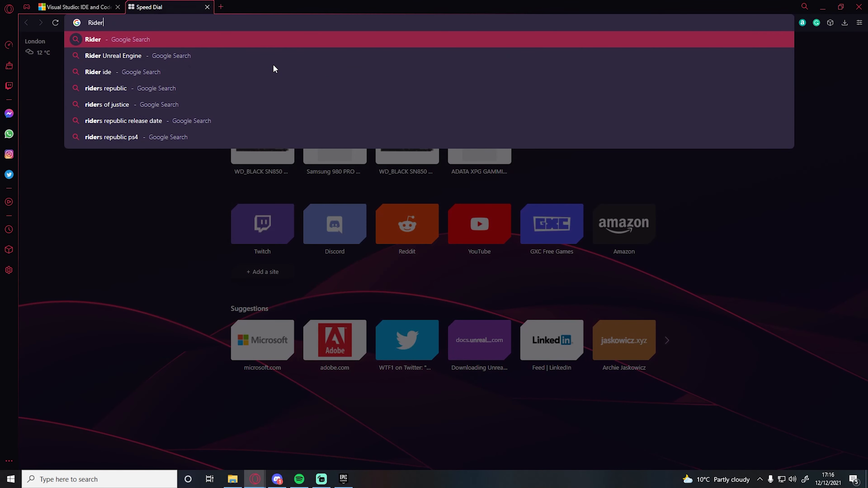
{"action": "type", "text": "for Unreal Engine"}
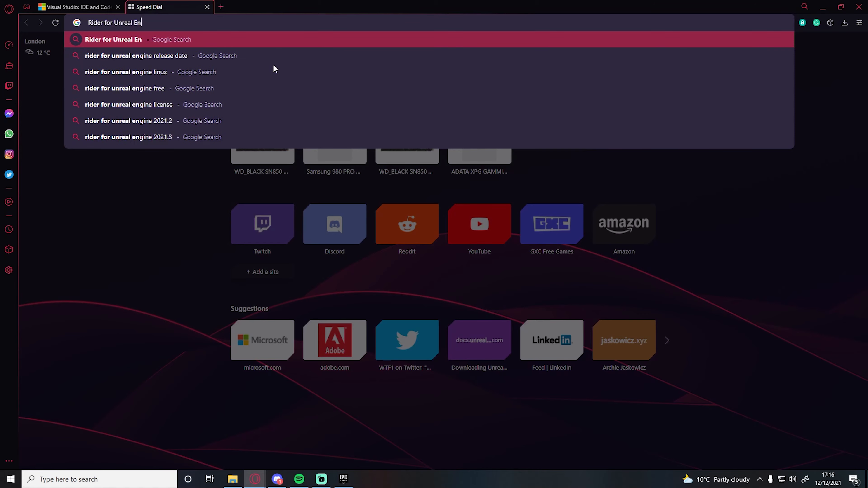
{"action": "key", "text": "Return"}
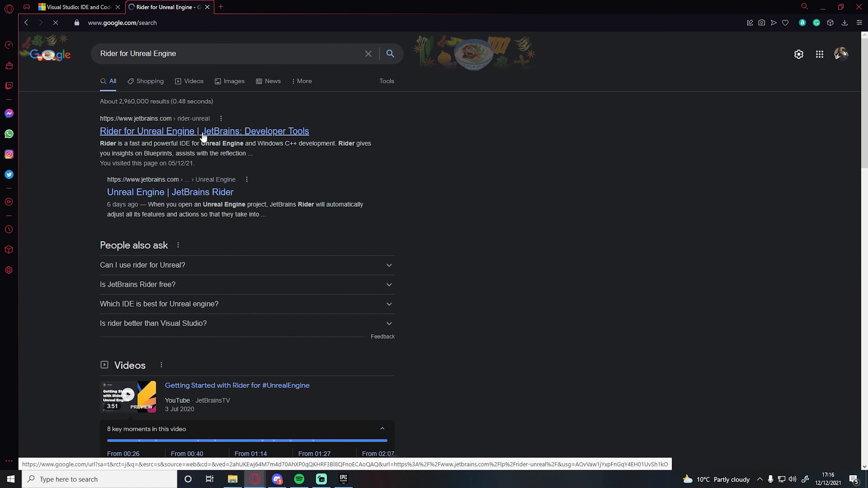
{"action": "left_click", "coordinate": [203, 136]}
{"action": "scroll", "coordinate": [334, 332], "scroll_direction": "down", "scroll_amount": 1}
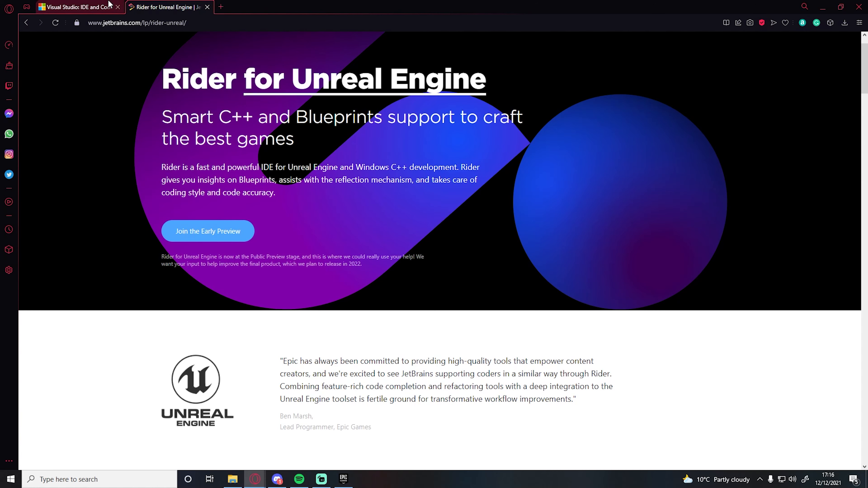
{"action": "left_click", "coordinate": [109, 4]}
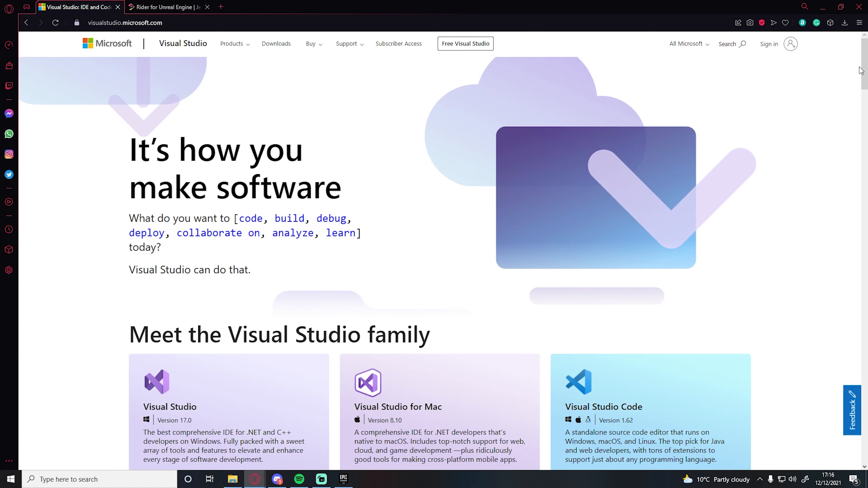
{"action": "scroll", "coordinate": [343, 261], "scroll_direction": "down", "scroll_amount": 6}
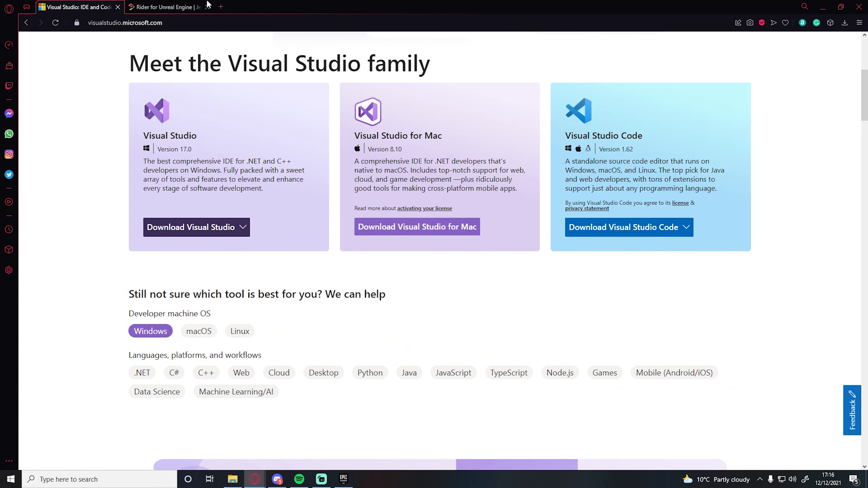
- Examine the Rider for Unreal Engine early preview sign-up form, and close the Rider tab
{"action": "left_click", "coordinate": [168, 7]}
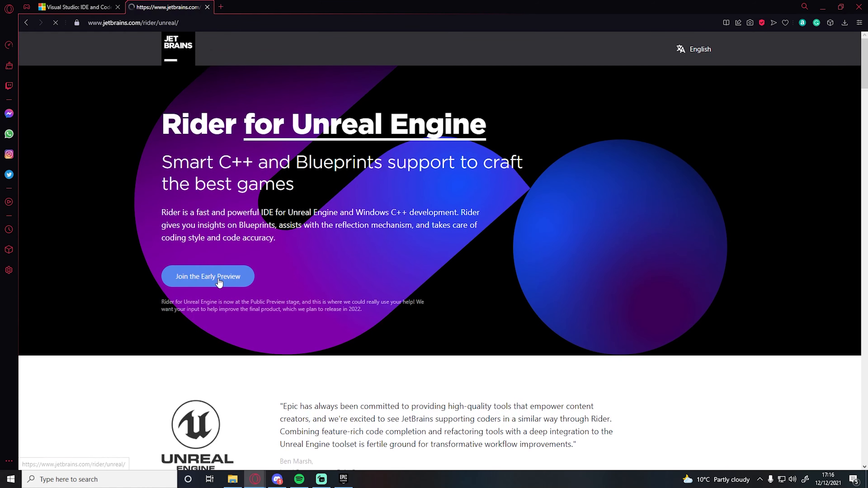
{"action": "scroll", "coordinate": [393, 321], "scroll_direction": "down", "scroll_amount": 12}
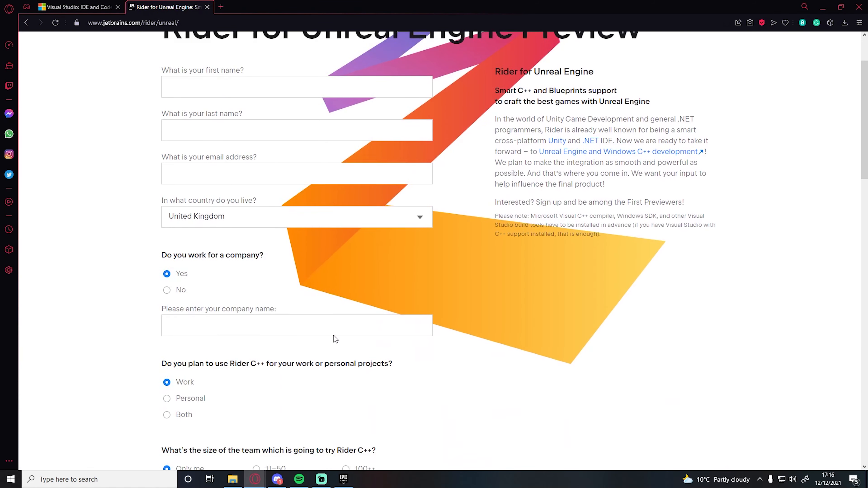
{"action": "scroll", "coordinate": [331, 357], "scroll_direction": "down", "scroll_amount": 12}
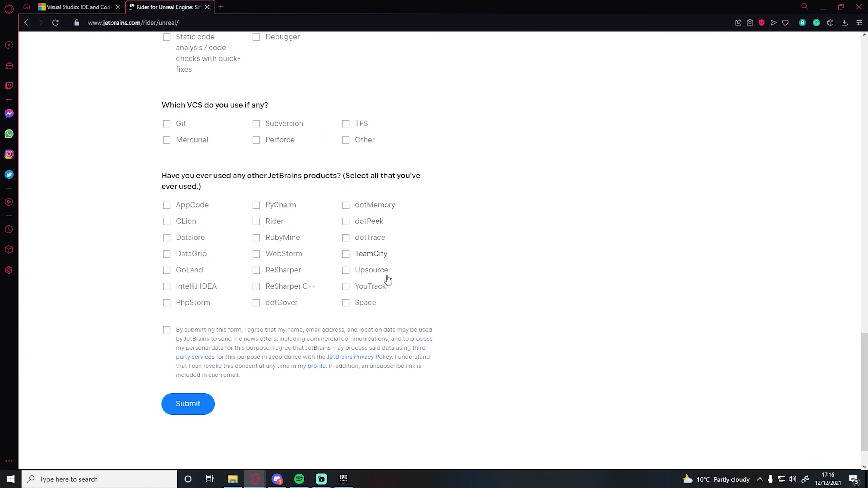
{"action": "scroll", "coordinate": [387, 281], "scroll_direction": "up", "scroll_amount": 16}
{"action": "scroll", "coordinate": [322, 320], "scroll_direction": "up", "scroll_amount": 8}
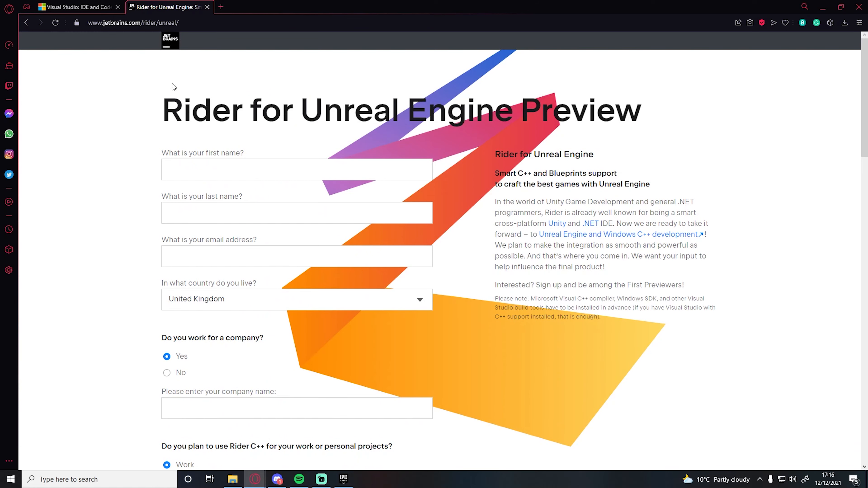
{"action": "left_click", "coordinate": [26, 23]}
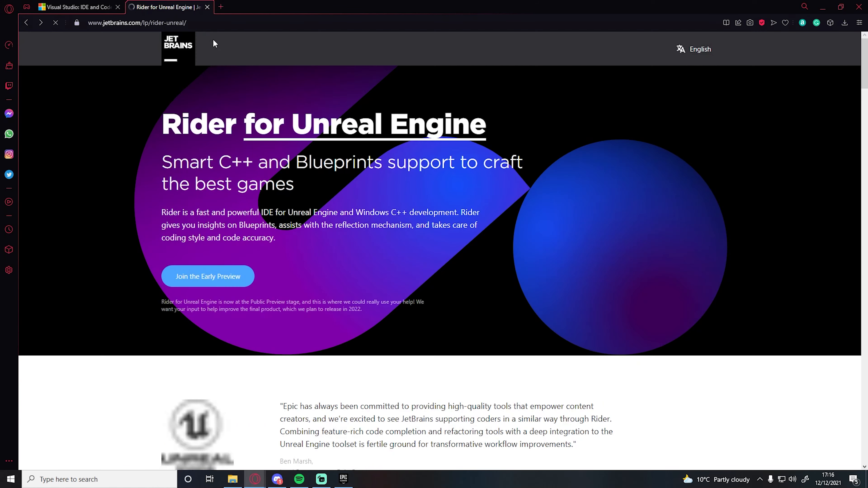
{"action": "left_click", "coordinate": [207, 7]}
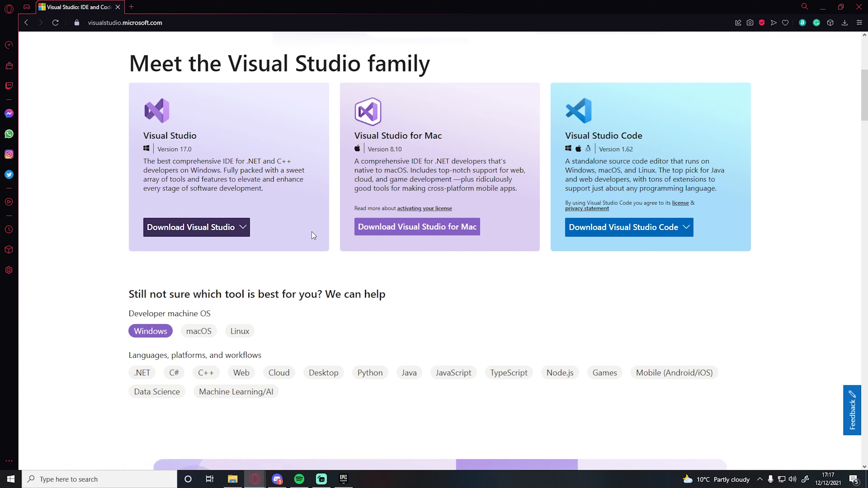
- Download the Community 2022 edition of Visual Studio from the product family section
{"action": "mouse_move", "coordinate": [240, 235]}
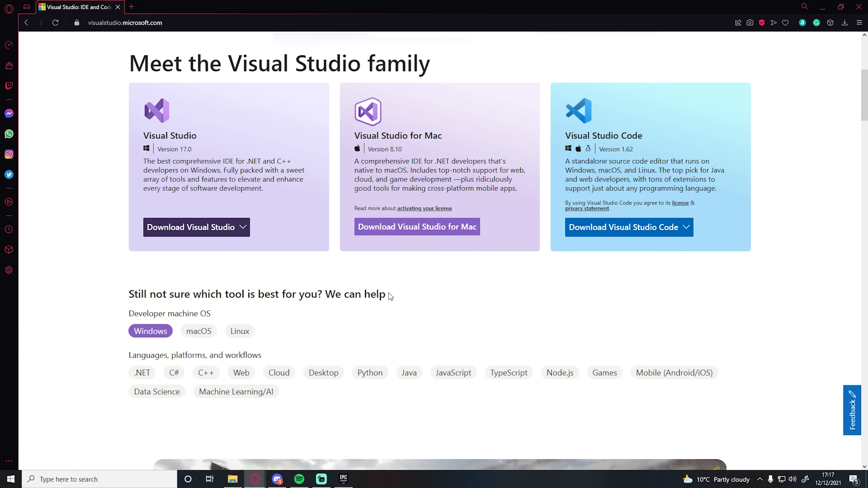
{"action": "scroll", "coordinate": [383, 294], "scroll_direction": "down", "scroll_amount": 4}
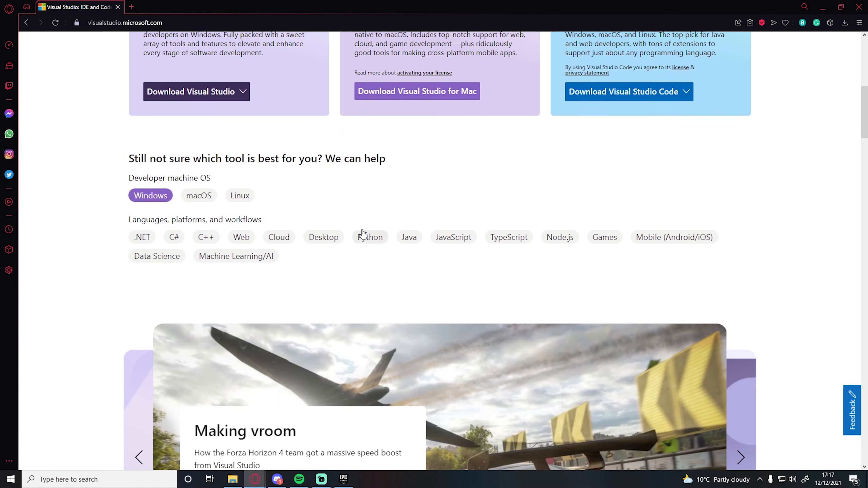
{"action": "scroll", "coordinate": [415, 205], "scroll_direction": "up", "scroll_amount": 4}
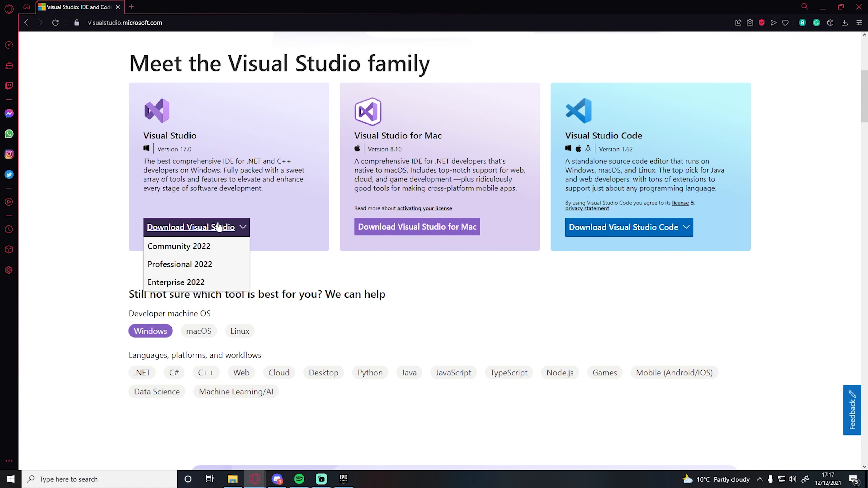
{"action": "left_click", "coordinate": [218, 227]}
{"action": "left_click", "coordinate": [214, 226]}
{"action": "left_click", "coordinate": [201, 249]}
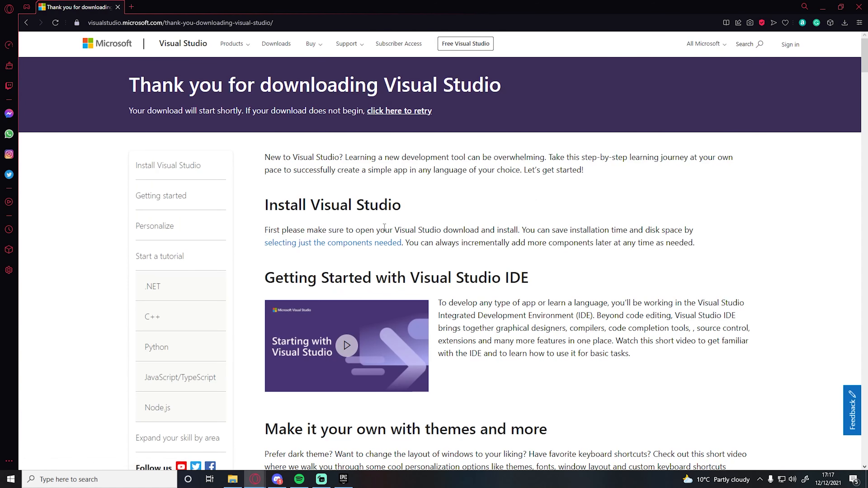
- Save the Visual Studio Community installer in the Textures folder and close the folder window
{"action": "scroll", "coordinate": [455, 154], "scroll_direction": "down", "scroll_amount": 5}
{"action": "scroll", "coordinate": [461, 180], "scroll_direction": "down", "scroll_amount": 8}
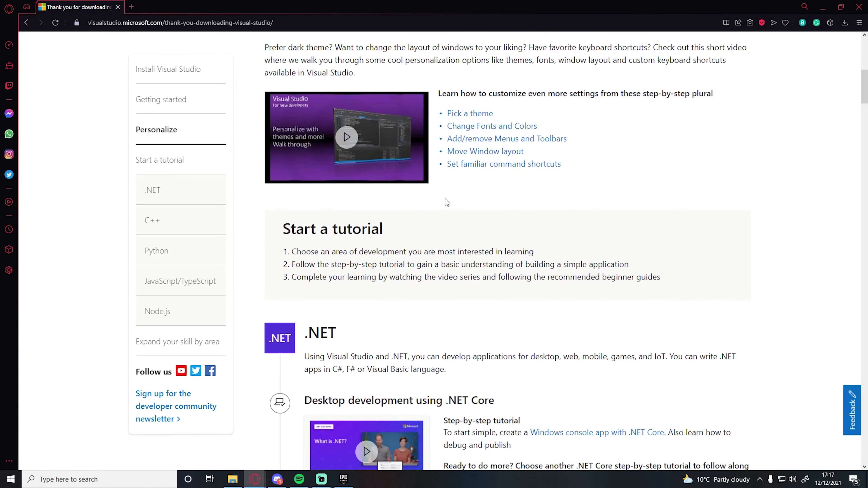
{"action": "scroll", "coordinate": [483, 225], "scroll_direction": "up", "scroll_amount": 5}
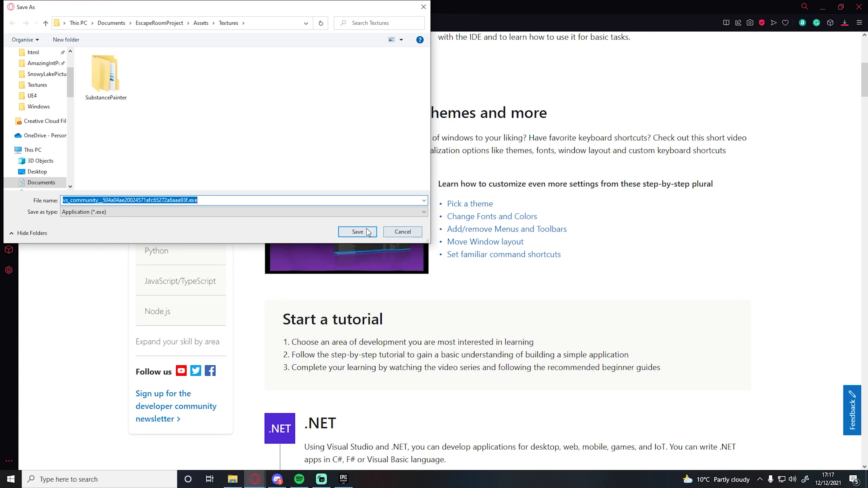
{"action": "left_click", "coordinate": [357, 233]}
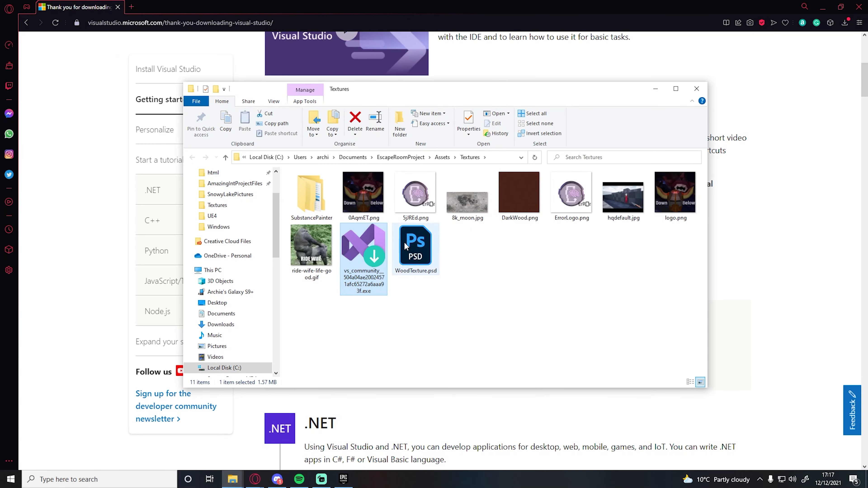
{"action": "left_click", "coordinate": [577, 297]}
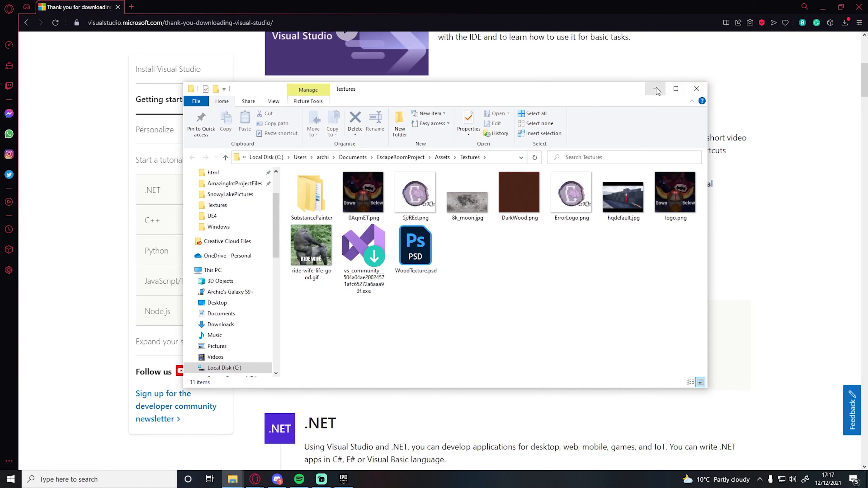
{"action": "left_click", "coordinate": [696, 89]}
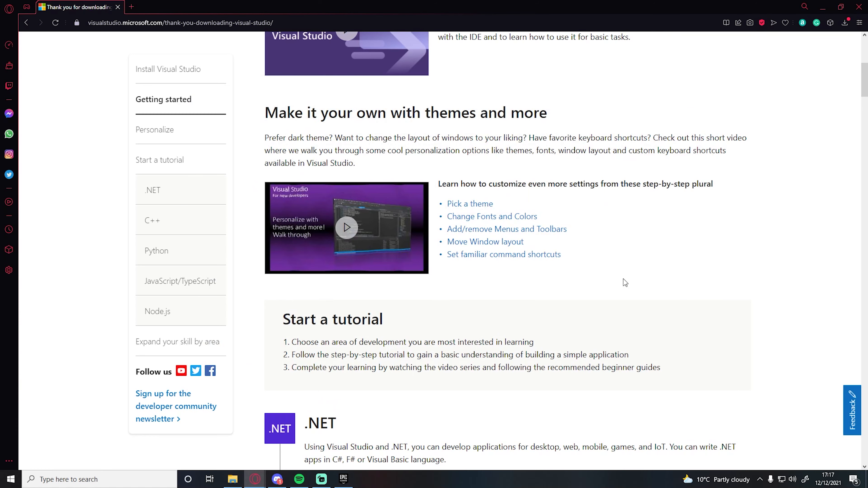
- Search Windows for "Visual" and launch the Visual Studio Installer
{"action": "key", "text": "super"}
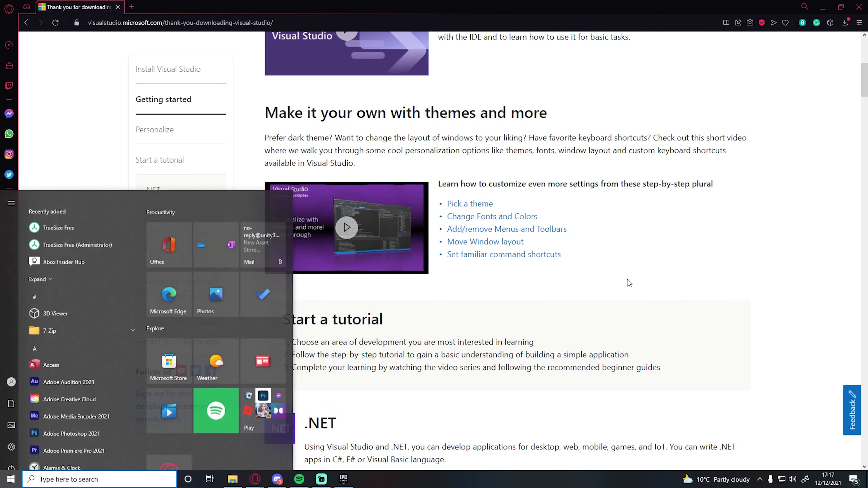
{"action": "type", "text": "Visual"}
{"action": "key", "text": "Down"}
{"action": "key", "text": "Down"}
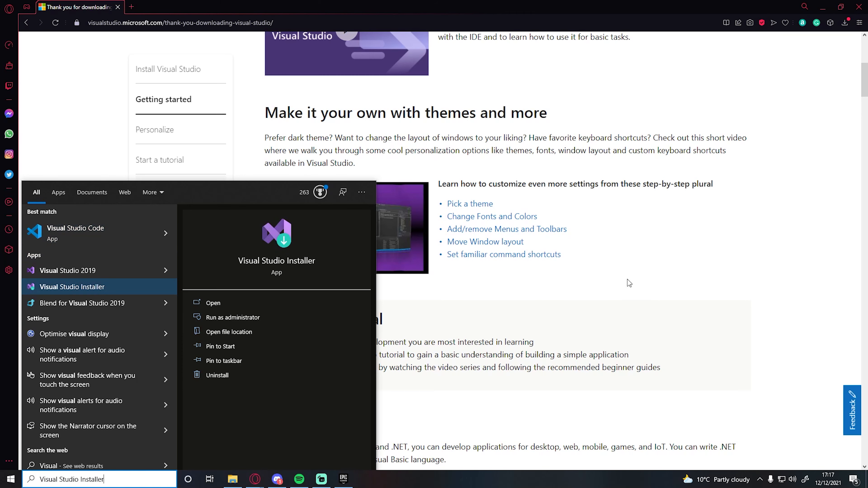
{"action": "key", "text": "Return"}
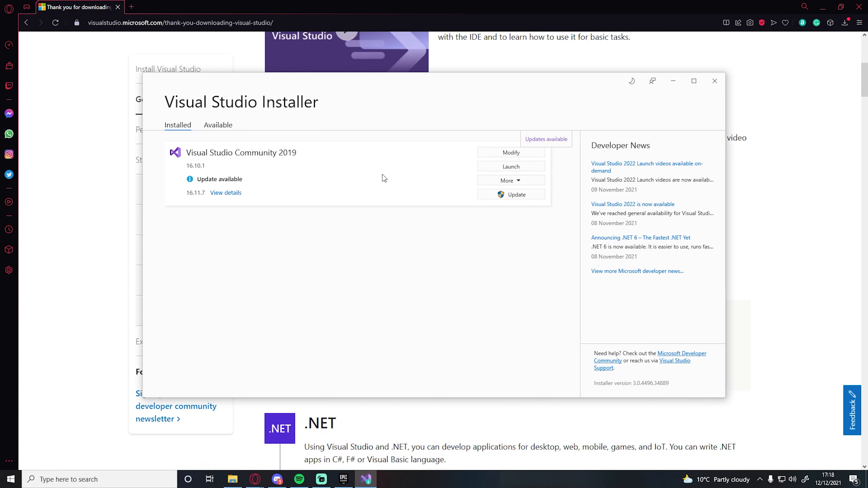
{"action": "left_click", "coordinate": [525, 181]}
{"action": "left_click", "coordinate": [525, 181]}
{"action": "left_click", "coordinate": [519, 180]}
{"action": "left_click", "coordinate": [441, 157]}
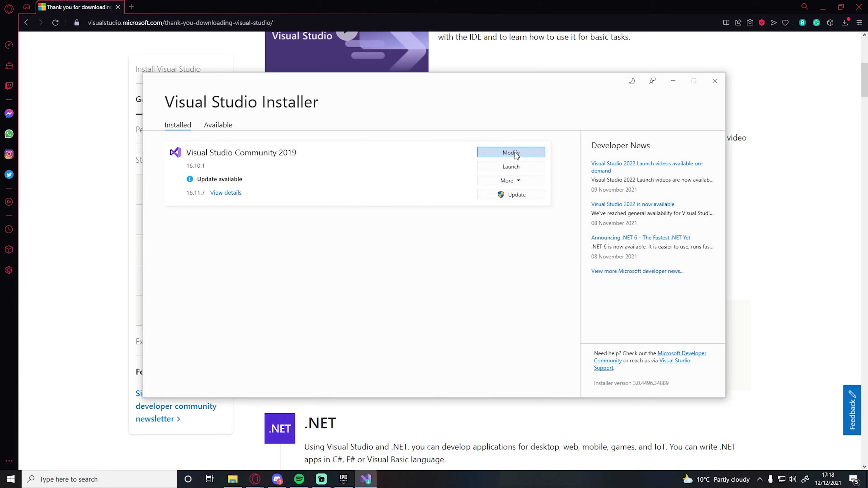
- Open the modification options for Visual Studio Community 2019 and examine the Desktop & Mobile workloads, including the .NET desktop development details
{"action": "left_click", "coordinate": [515, 154]}
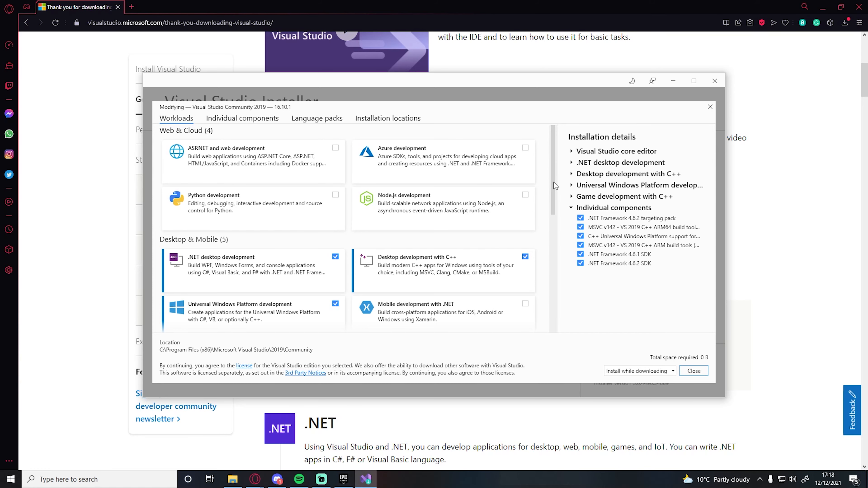
{"action": "left_click_drag", "start_coordinate": [553, 182], "coordinate": [552, 223]}
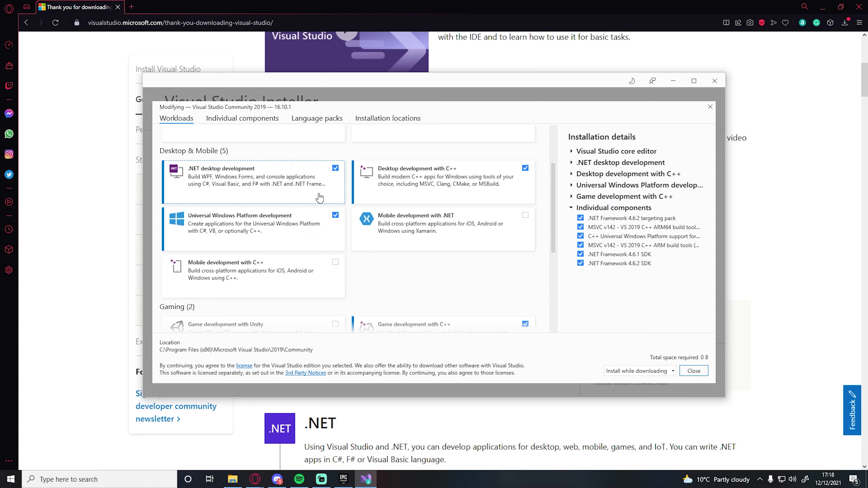
{"action": "left_click_drag", "start_coordinate": [553, 197], "coordinate": [548, 167]}
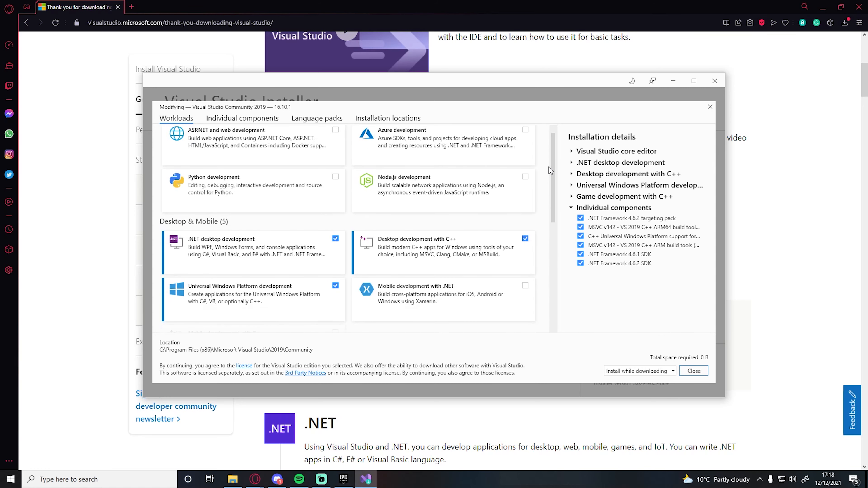
{"action": "left_click", "coordinate": [301, 249]}
{"action": "left_click", "coordinate": [282, 252]}
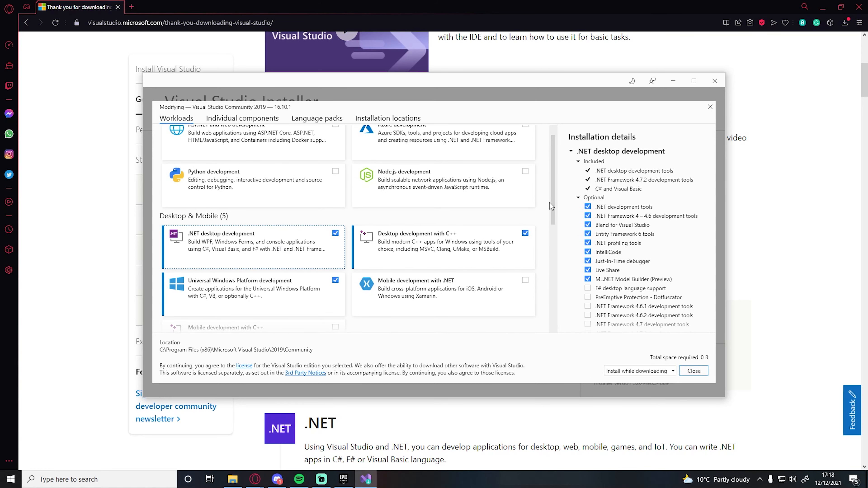
{"action": "left_click", "coordinate": [324, 247]}
{"action": "left_click", "coordinate": [284, 255]}
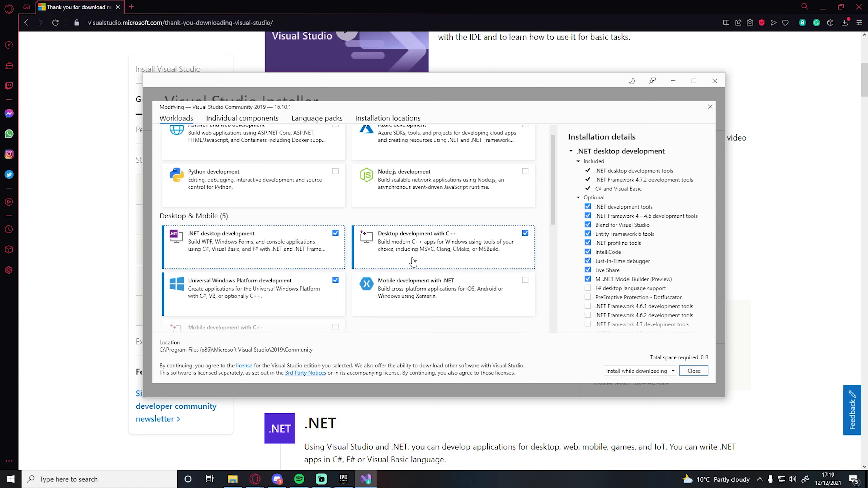
- Examine the Gaming and Other Toolsets workloads, including Game development with C++
{"action": "scroll", "coordinate": [297, 297], "scroll_direction": "down", "scroll_amount": 5}
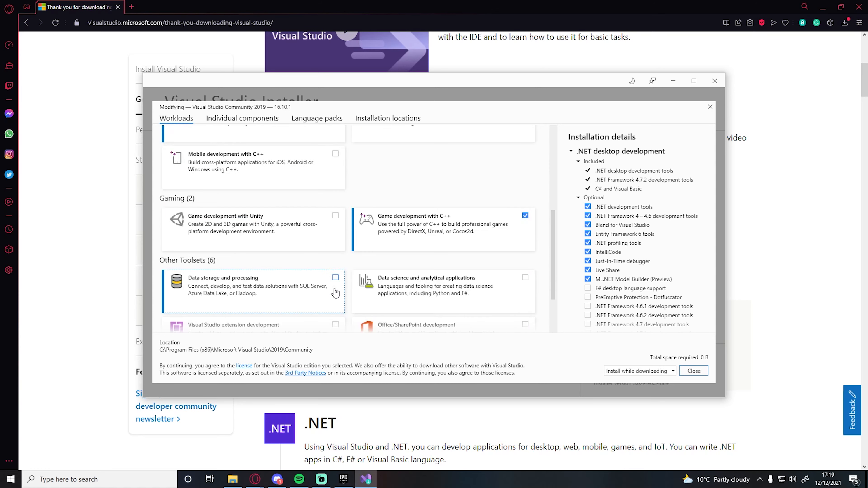
{"action": "scroll", "coordinate": [552, 269], "scroll_direction": "down", "scroll_amount": 1}
{"action": "left_click_drag", "start_coordinate": [553, 270], "coordinate": [556, 151]}
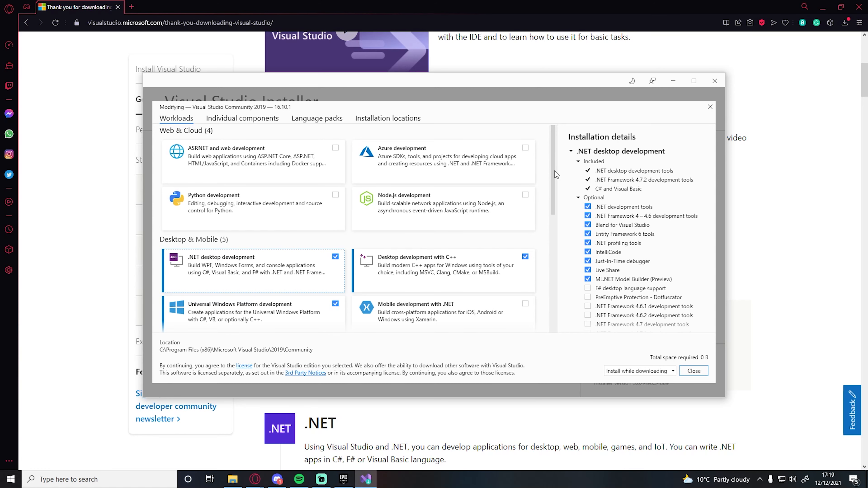
{"action": "left_click_drag", "start_coordinate": [555, 171], "coordinate": [553, 141]}
- Look through the .NET entries among the individual components and return to the workloads overview
{"action": "left_click", "coordinate": [214, 120]}
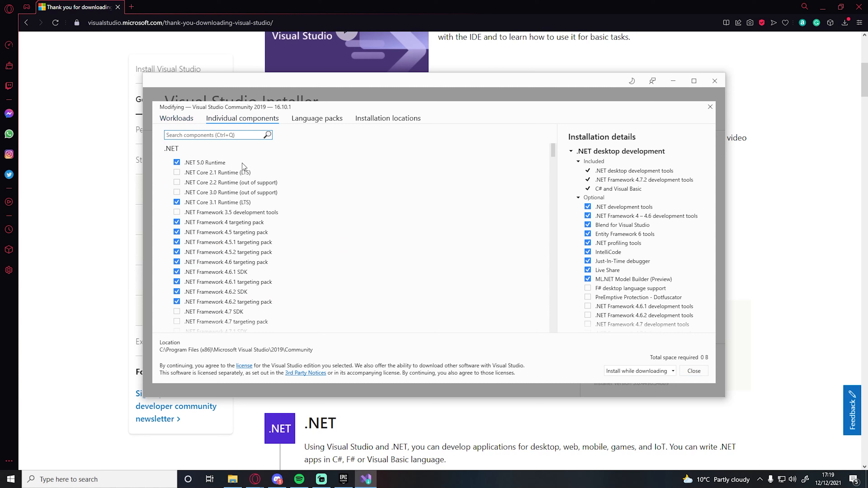
{"action": "scroll", "coordinate": [283, 226], "scroll_direction": "down", "scroll_amount": 2}
{"action": "scroll", "coordinate": [376, 253], "scroll_direction": "up", "scroll_amount": 2}
{"action": "scroll", "coordinate": [547, 158], "scroll_direction": "down", "scroll_amount": 6}
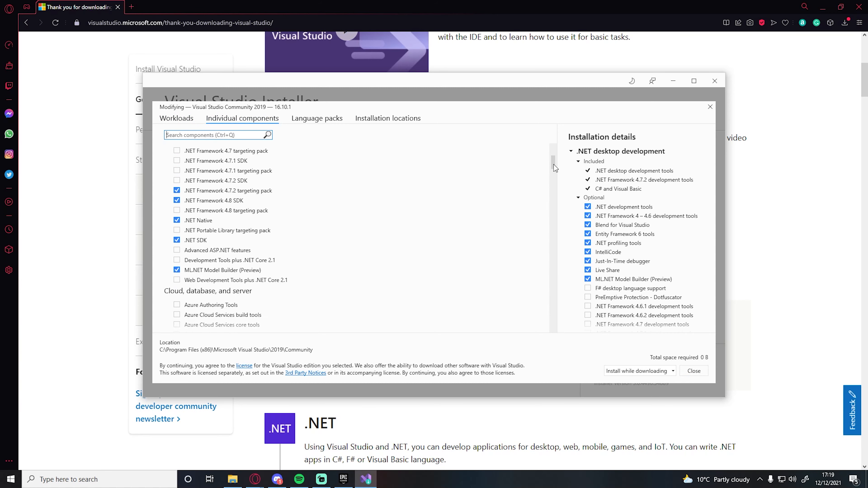
{"action": "scroll", "coordinate": [554, 164], "scroll_direction": "up", "scroll_amount": 6}
{"action": "left_click", "coordinate": [180, 120]}
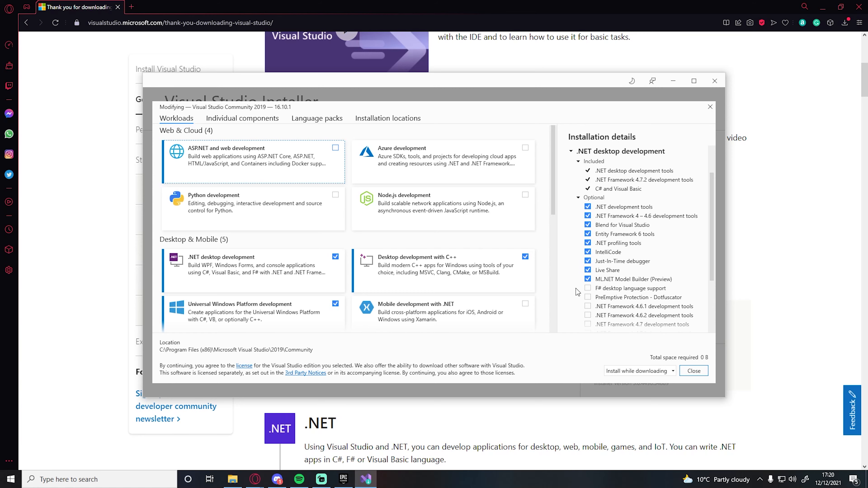
- Close the modification dialog and the Visual Studio Installer, and minimize the browser to return to the Epic Games Launcher
{"action": "left_click", "coordinate": [710, 107]}
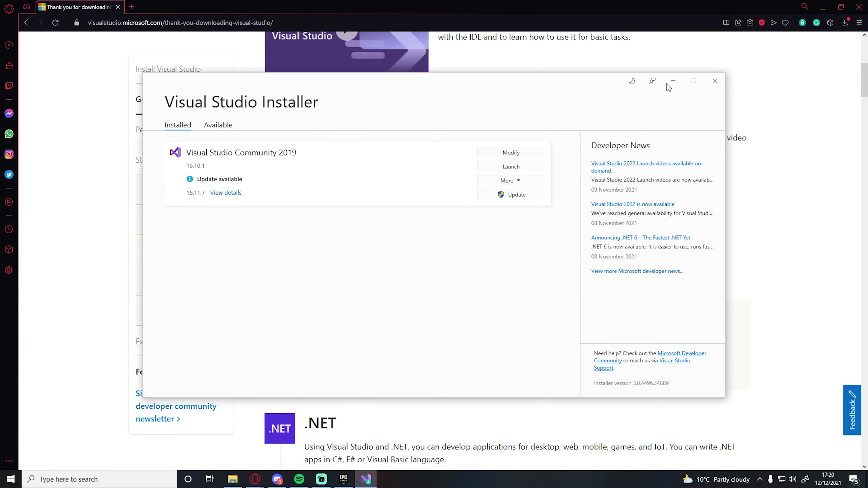
{"action": "left_click", "coordinate": [714, 82]}
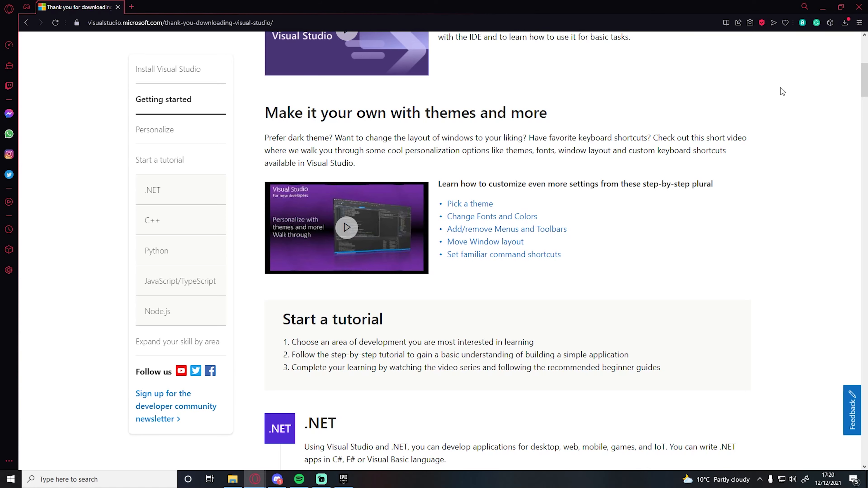
{"action": "left_click", "coordinate": [822, 7]}
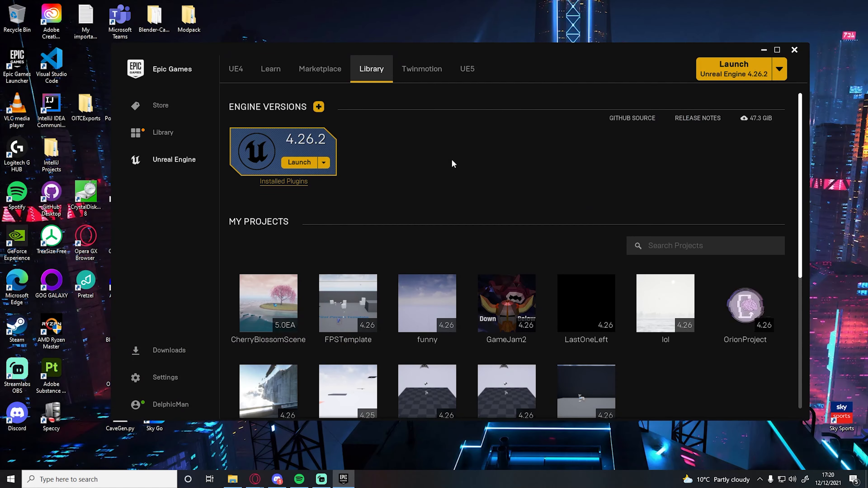